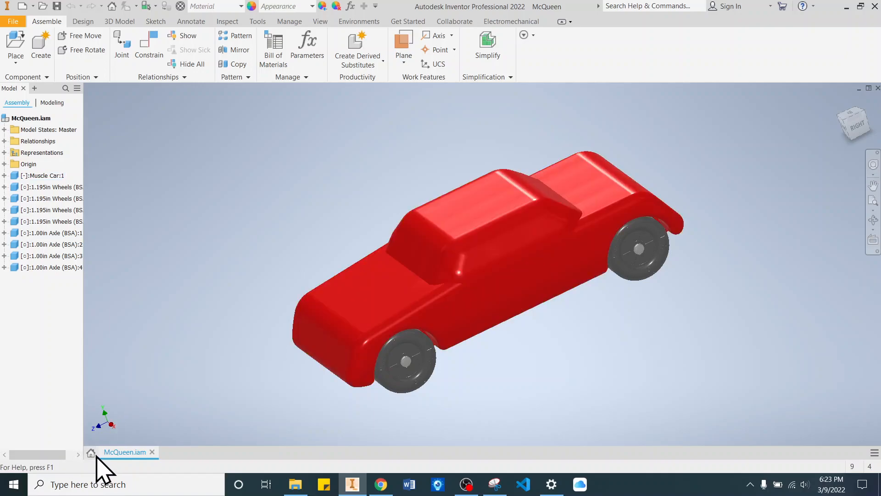
# Step: Create a new presentation file and insert the McQueen assembly from the Sample Car folder
pyautogui.click(91, 452)
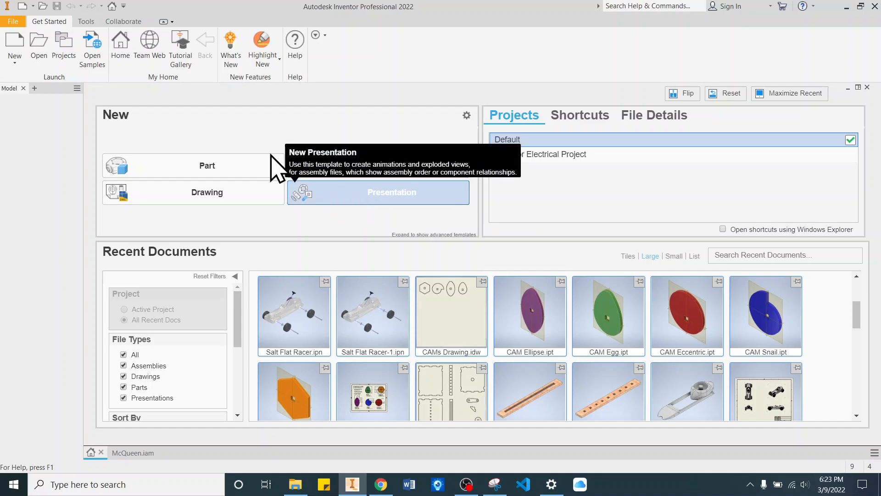
pyautogui.click(13, 21)
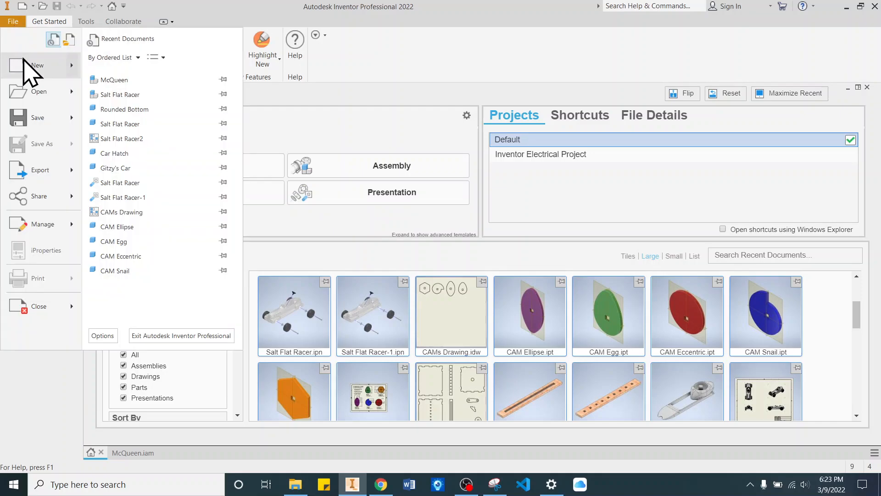
pyautogui.moveTo(29, 66)
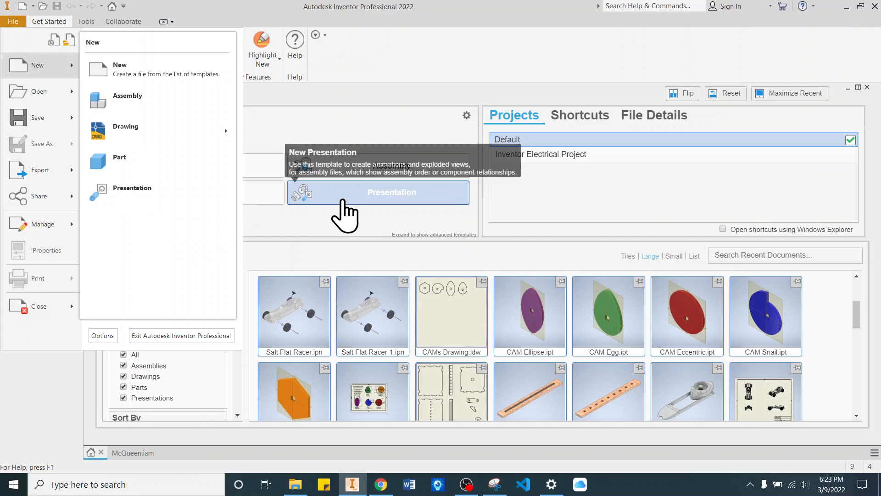
pyautogui.click(343, 201)
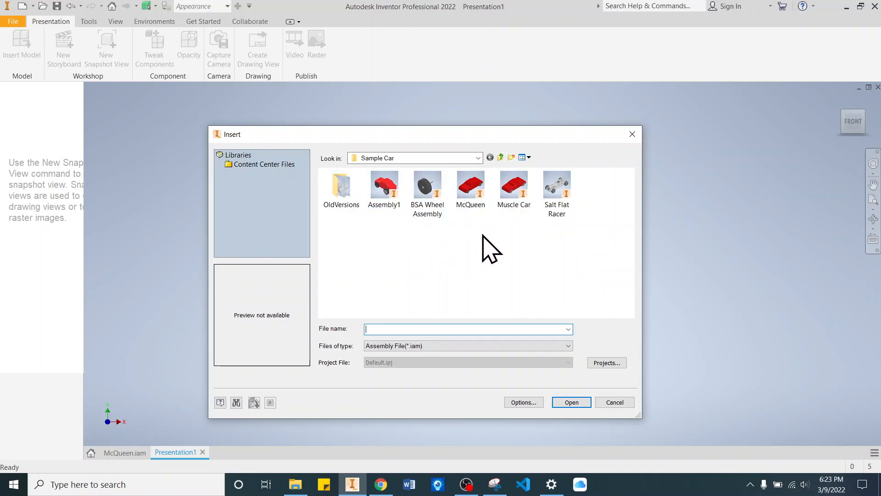
pyautogui.click(471, 185)
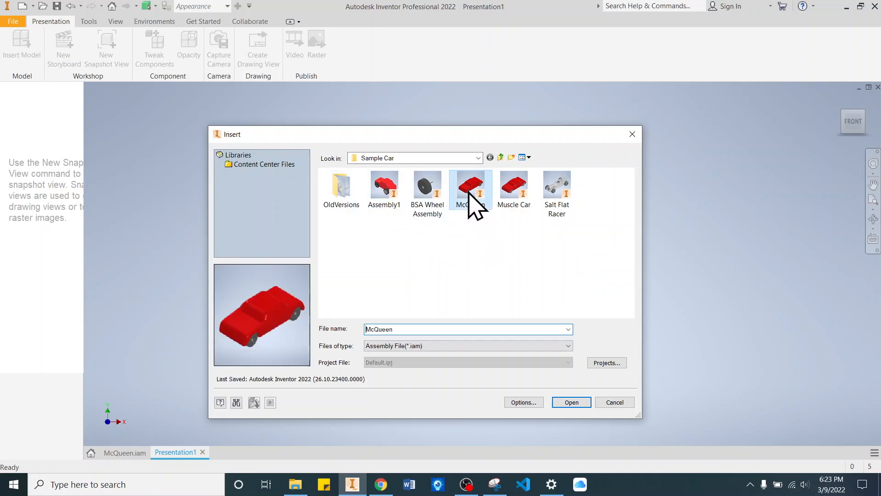
pyautogui.click(572, 403)
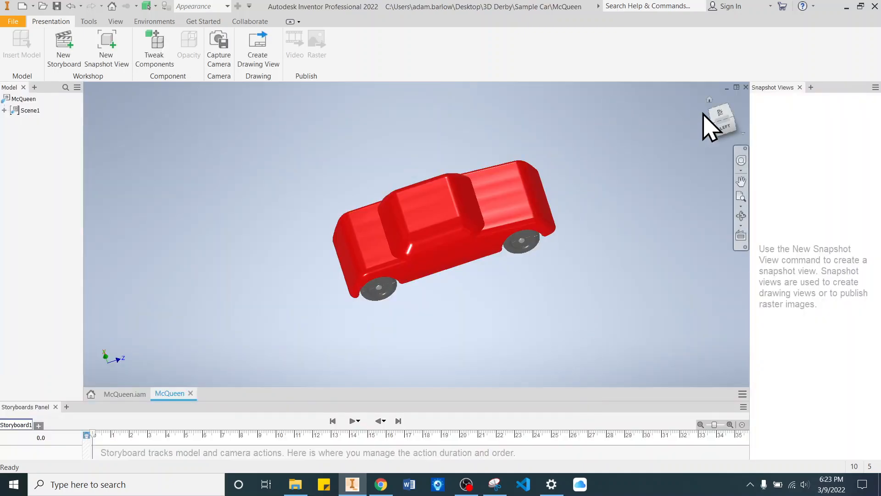
# Step: Tweak the rear right axle, moving it straight out of its wheel by about 3.3 in
pyautogui.moveTo(716, 118)
pyautogui.mouseDown()
pyautogui.moveTo(722, 124)
pyautogui.moveTo(715, 104)
pyautogui.mouseUp()
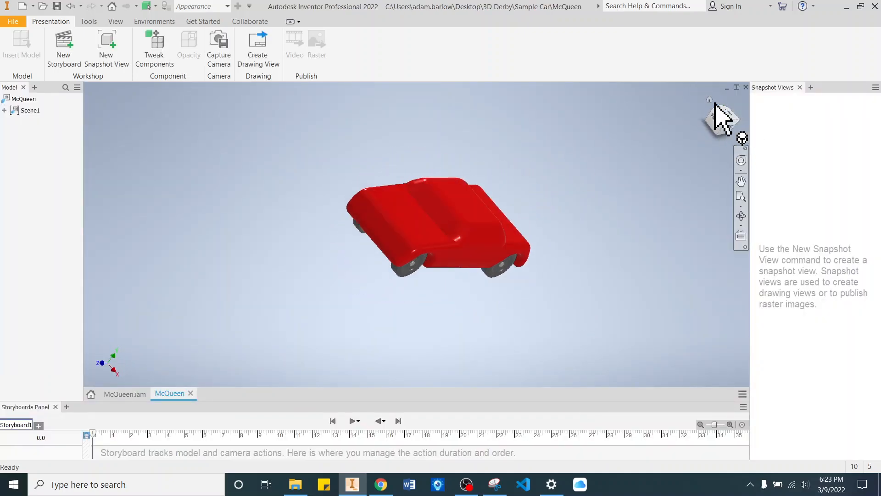
pyautogui.click(709, 100)
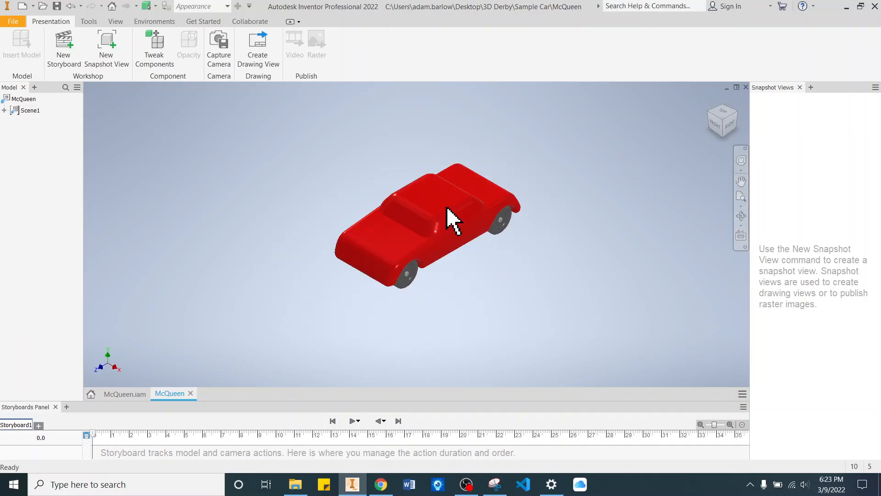
pyautogui.scroll(-3, 500, 240)
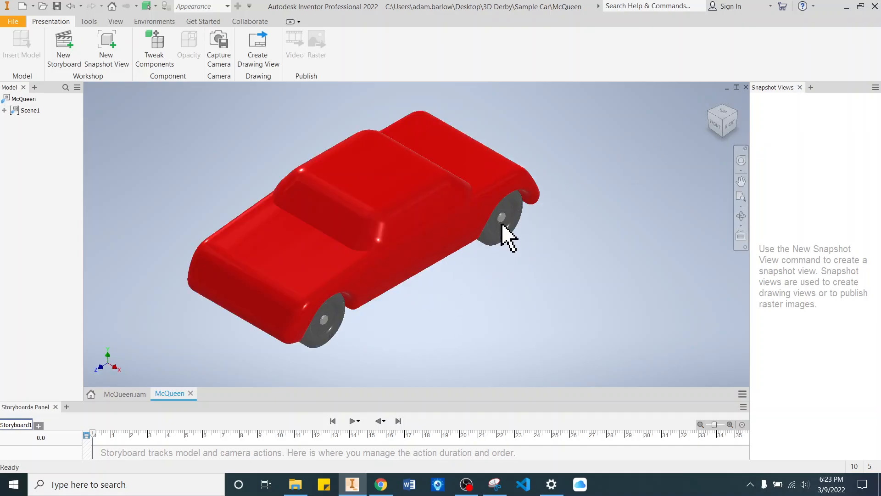
pyautogui.scroll(3, 502, 225)
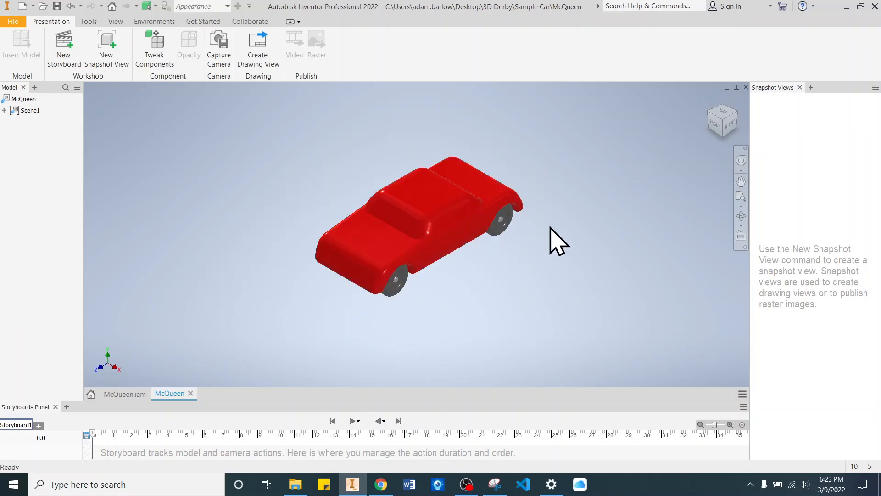
pyautogui.click(154, 53)
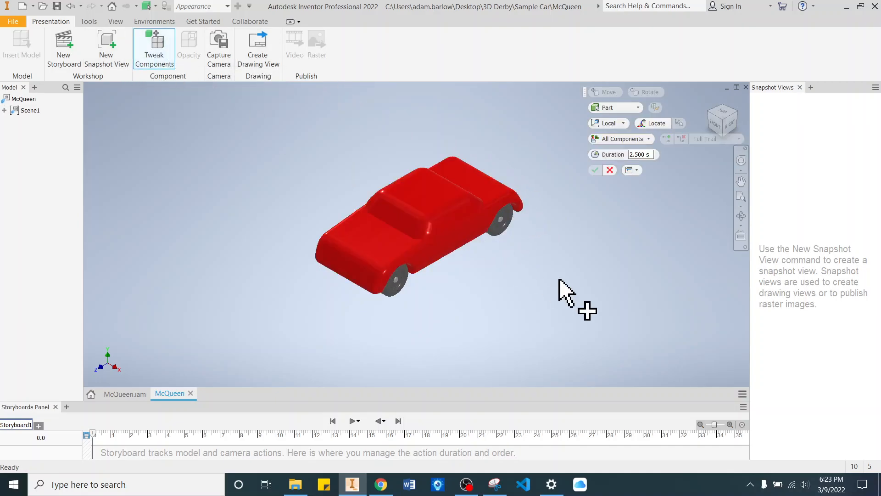
pyautogui.click(505, 225)
pyautogui.moveTo(520, 233); pyautogui.dragTo(598, 269)
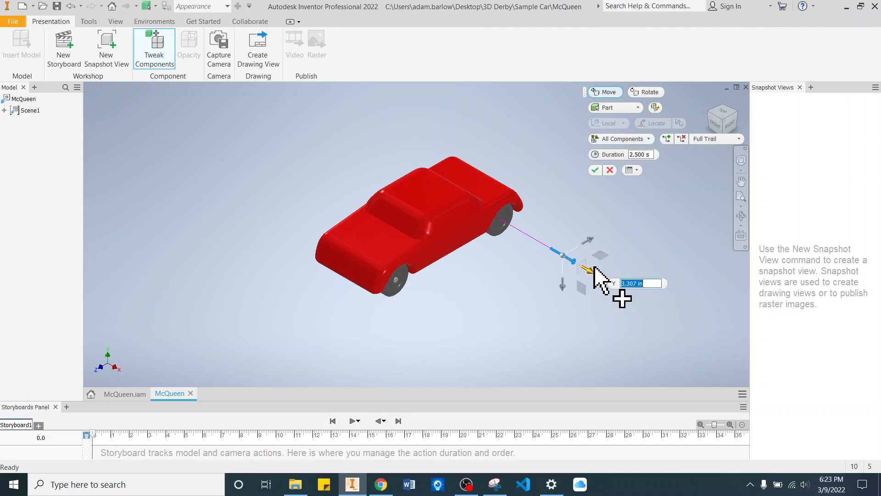
pyautogui.click(595, 170)
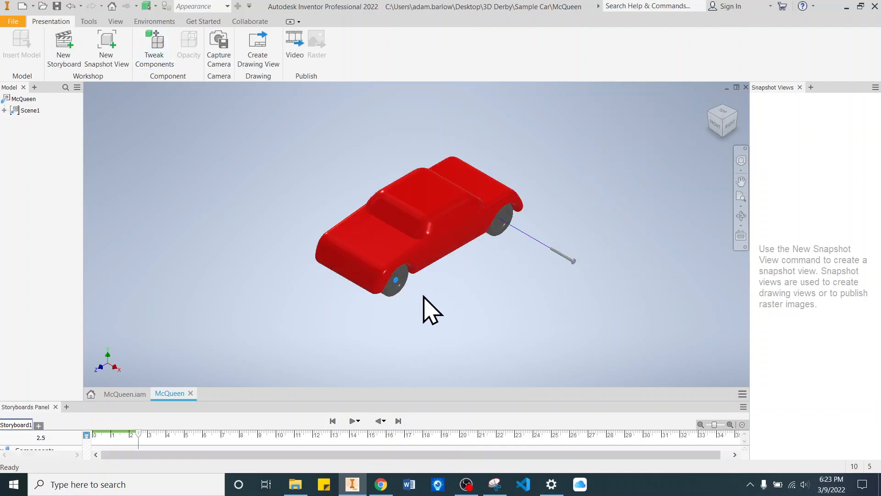
# Step: Tweak the front right axle, moving it straight out of its wheel away from the car body
pyautogui.click(403, 283)
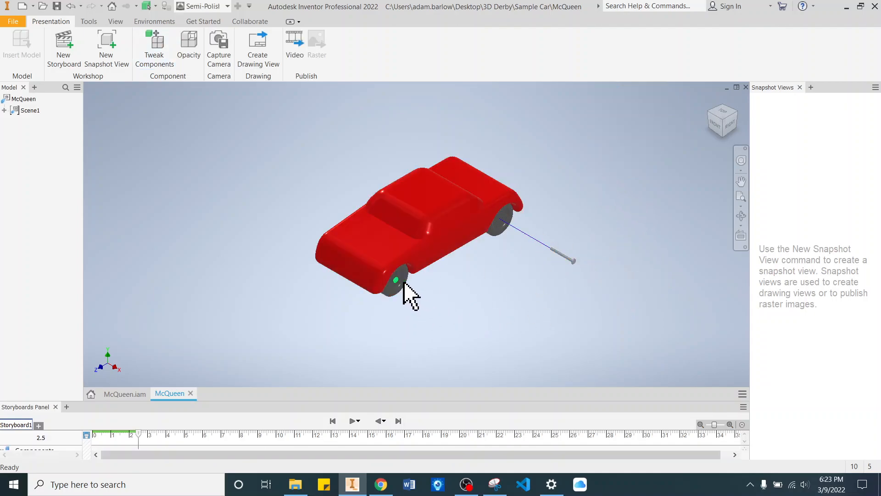
pyautogui.click(155, 51)
pyautogui.moveTo(411, 292); pyautogui.dragTo(518, 318)
pyautogui.click(595, 169)
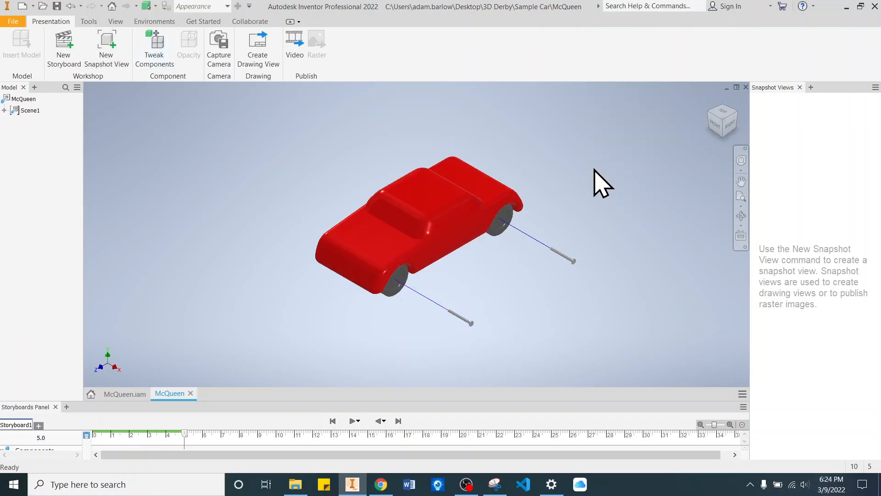
# Step: Tweak the rear right wheel about 1.3 in outward so it sits between the body and its axle
pyautogui.click(513, 225)
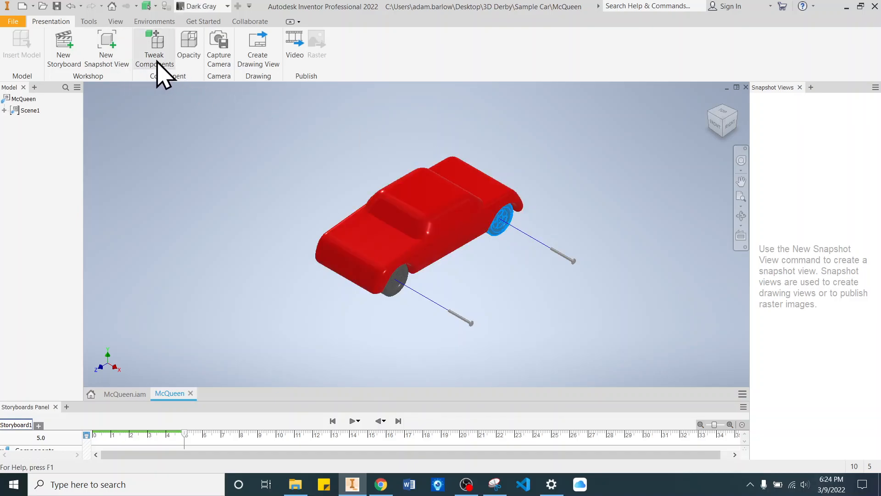
pyautogui.click(159, 74)
pyautogui.moveTo(546, 244); pyautogui.dragTo(552, 250)
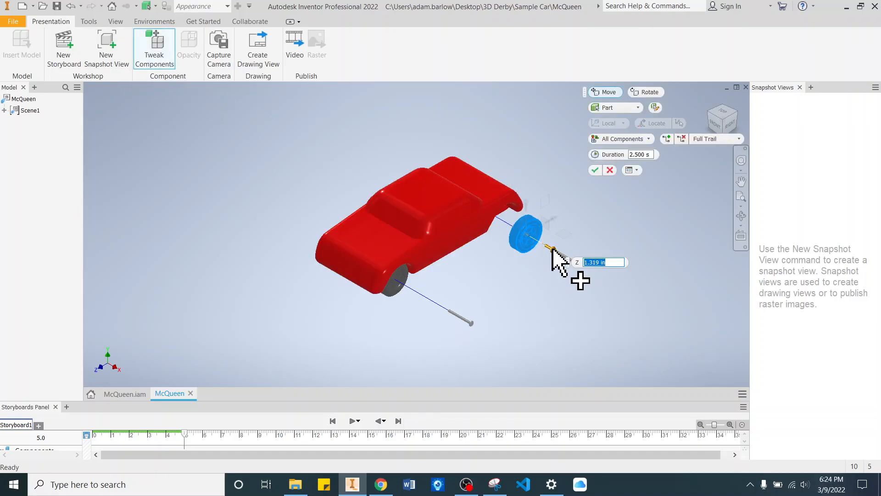
pyautogui.click(595, 169)
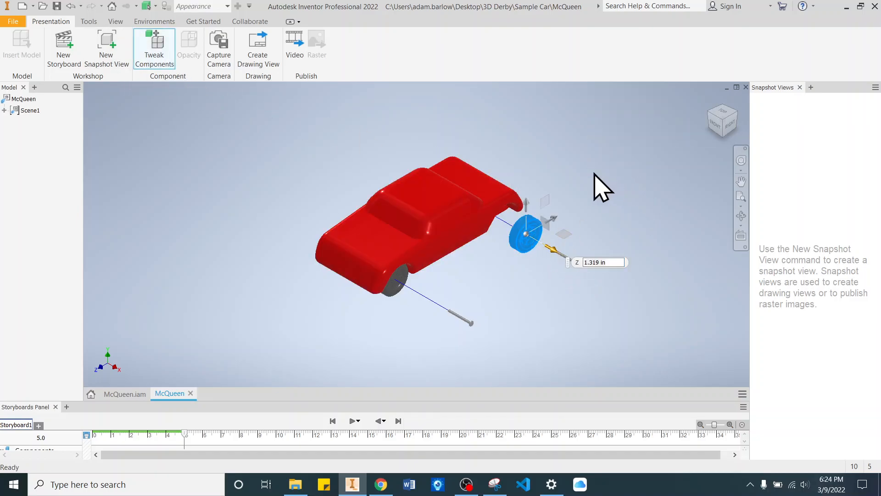
# Step: Tweak the front right wheel about 1.26 in outward so it sits between the body and its axle
pyautogui.click(394, 287)
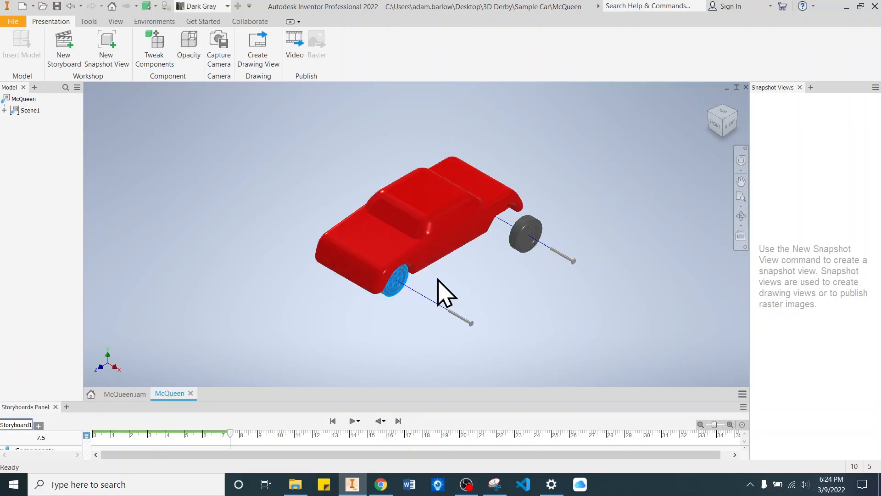
pyautogui.click(157, 60)
pyautogui.moveTo(416, 292); pyautogui.dragTo(445, 310)
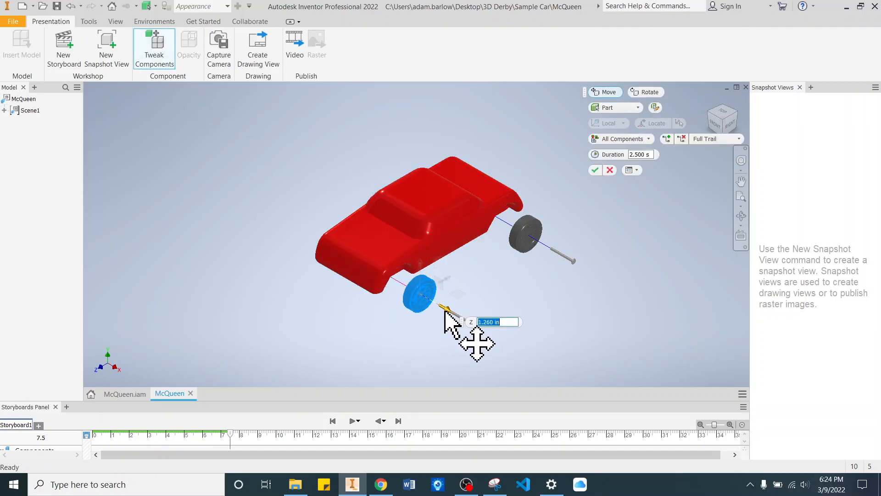
pyautogui.click(596, 171)
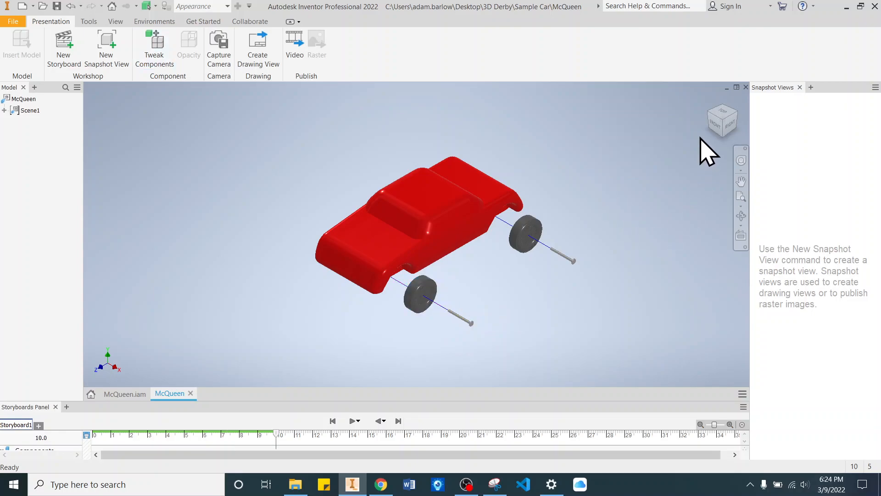
pyautogui.click(722, 104)
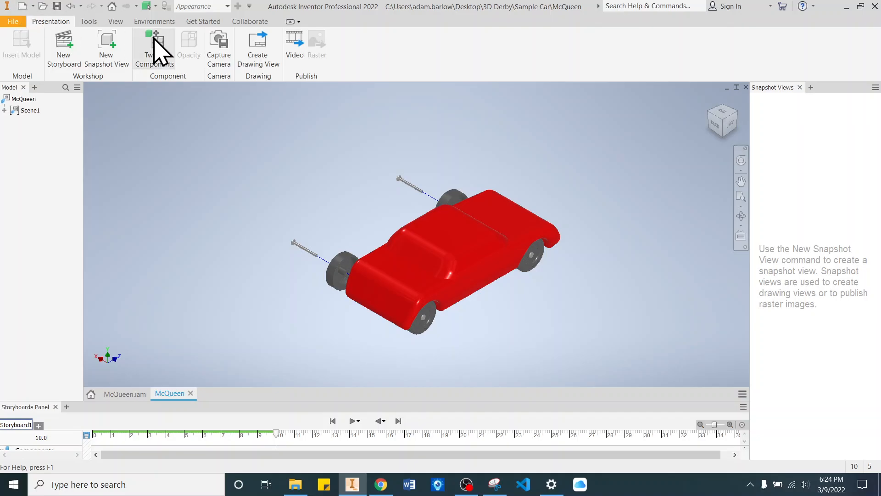
pyautogui.click(156, 60)
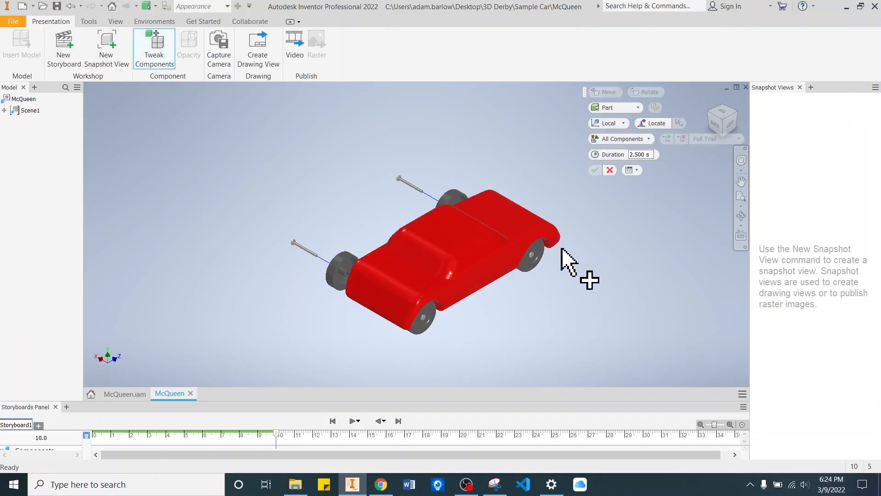
pyautogui.click(532, 260)
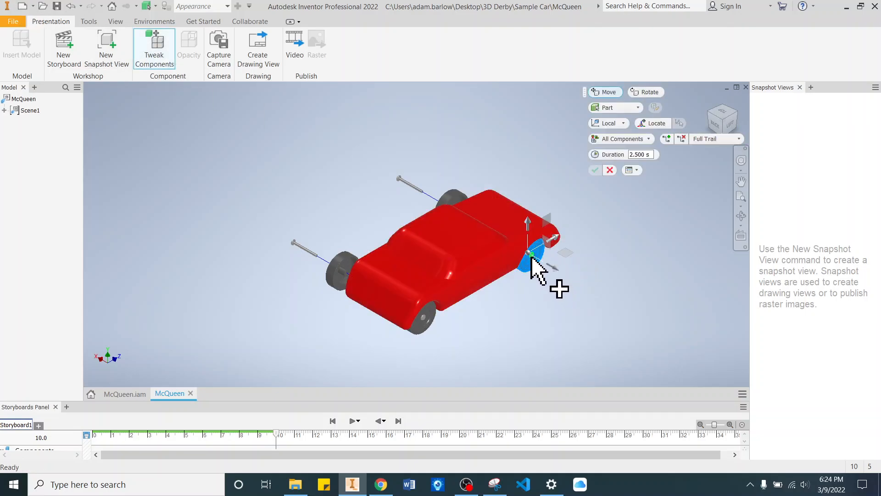
pyautogui.click(610, 169)
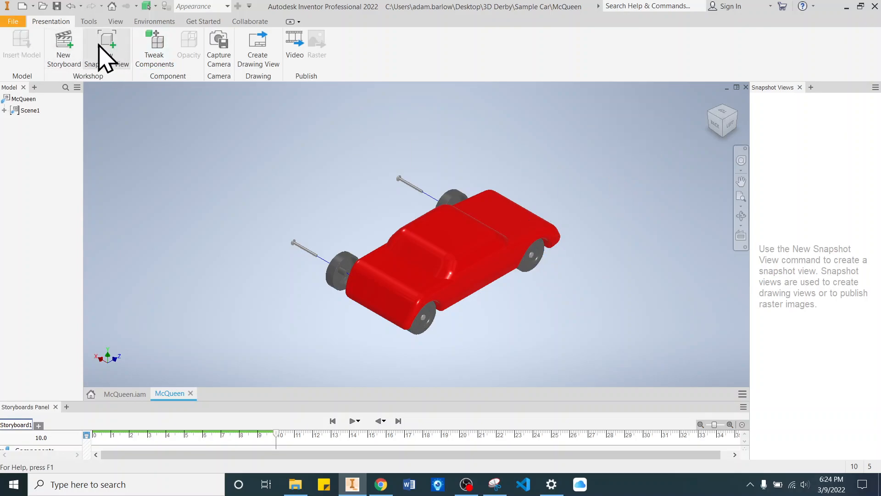
# Step: Tweak the front left axle on the car's opposite side, moving it straight out of its wheel
pyautogui.click(158, 53)
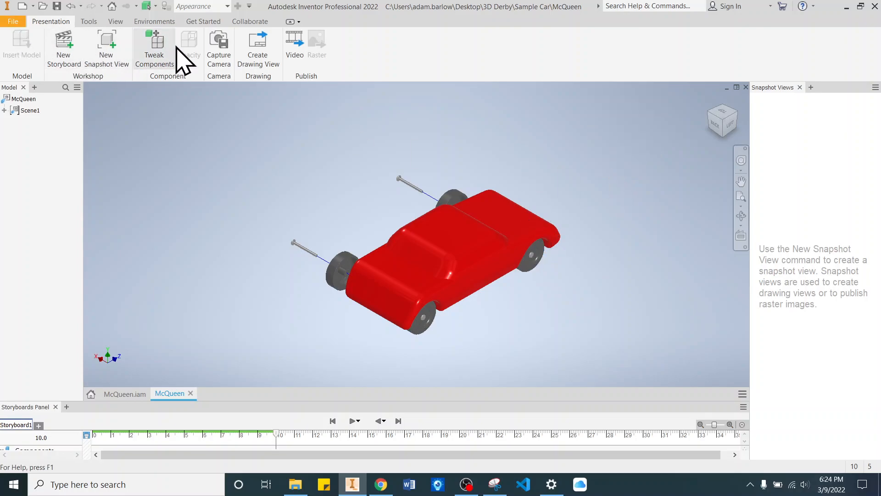
pyautogui.scroll(-5, 535, 259)
pyautogui.click(535, 263)
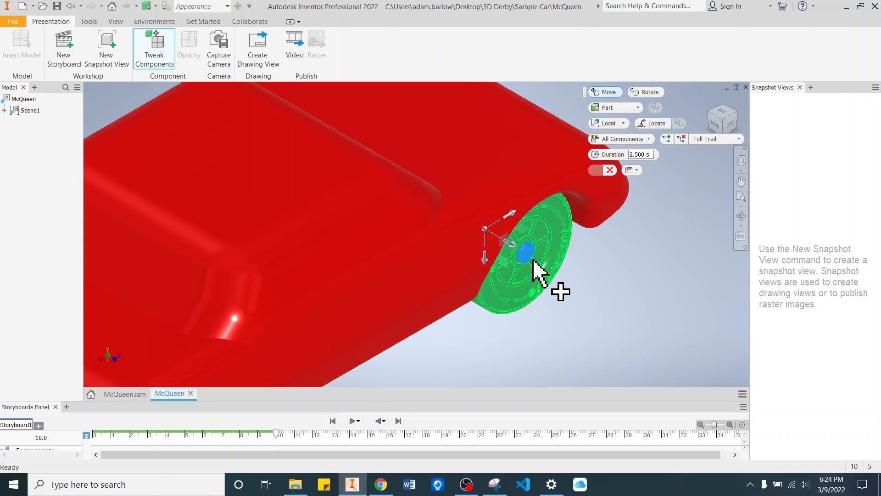
pyautogui.scroll(5, 534, 264)
pyautogui.moveTo(539, 276); pyautogui.dragTo(626, 311)
pyautogui.click(595, 170)
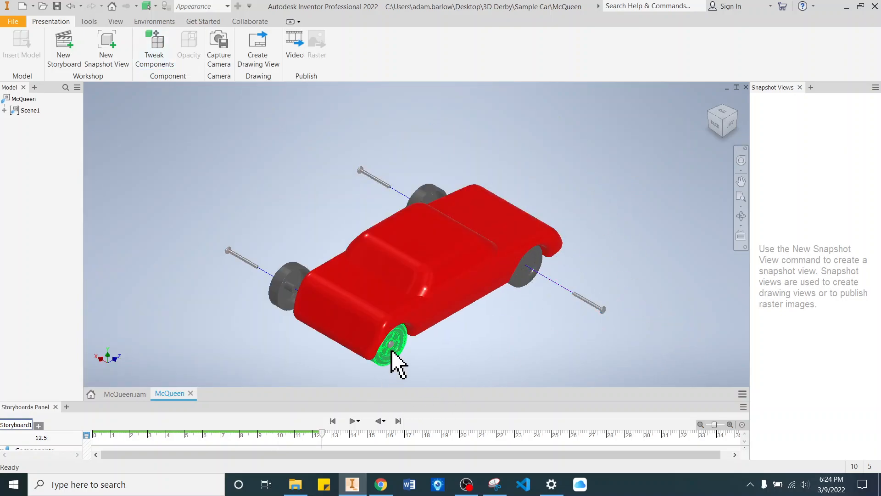
# Step: Tweak the rear left axle, moving it straight out of its wheel away from the car body
pyautogui.scroll(2, 419, 363)
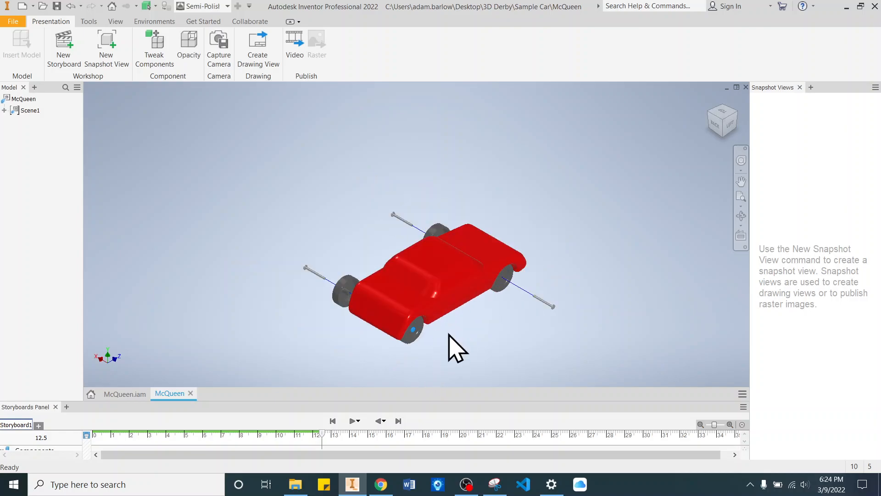
pyautogui.click(162, 56)
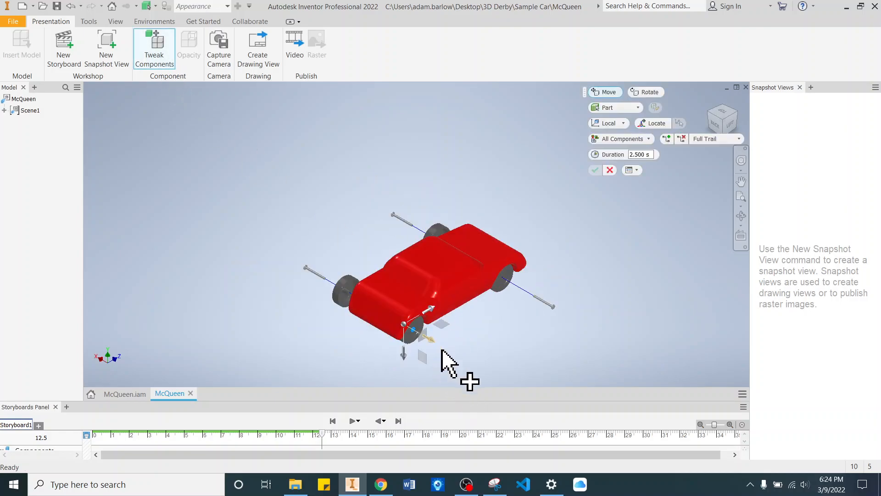
pyautogui.moveTo(432, 341); pyautogui.dragTo(478, 374)
pyautogui.click(595, 170)
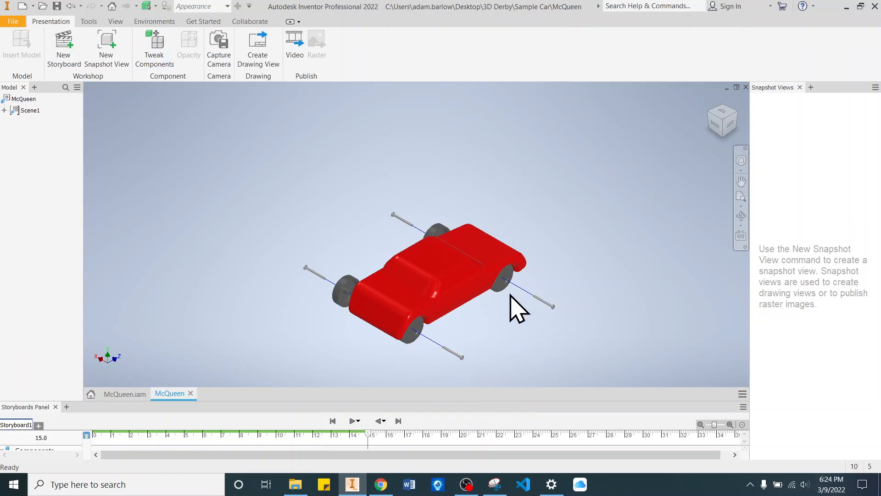
# Step: Tweak the front left wheel outward along its trail so it sits between the body and its axle
pyautogui.click(507, 280)
pyautogui.click(166, 61)
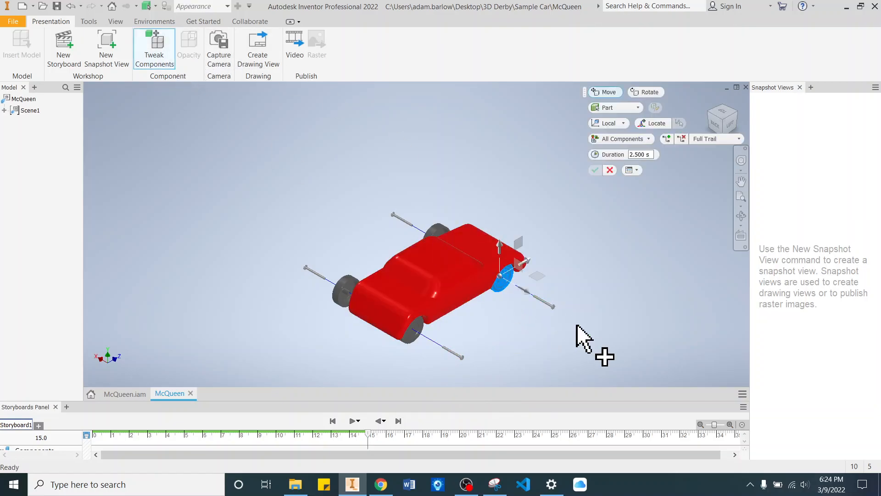
pyautogui.moveTo(539, 301); pyautogui.dragTo(572, 321)
pyautogui.click(595, 170)
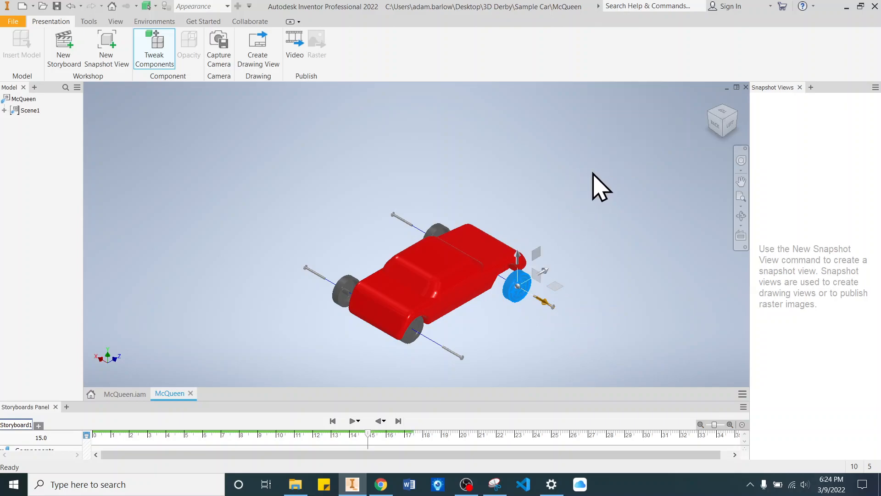
# Step: Tweak the rear left wheel about 1 in outward so it sits between the car body and its axle
pyautogui.click(170, 44)
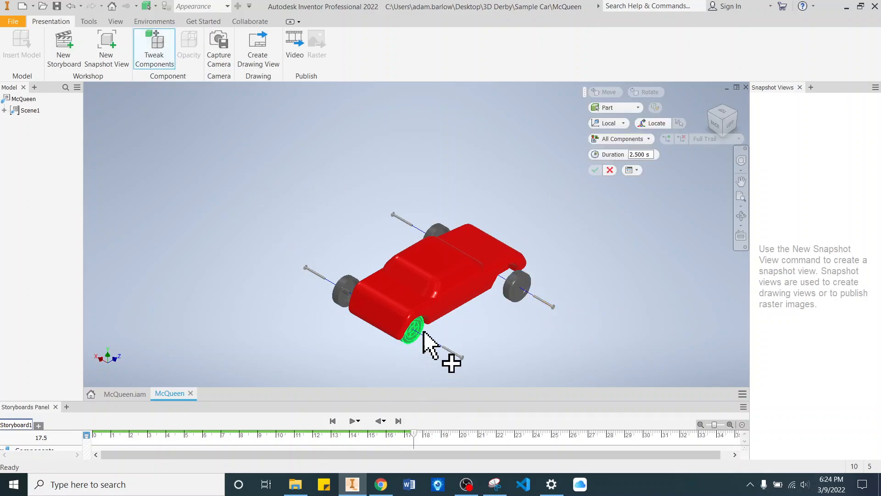
pyautogui.click(440, 345)
pyautogui.moveTo(437, 346); pyautogui.dragTo(482, 388)
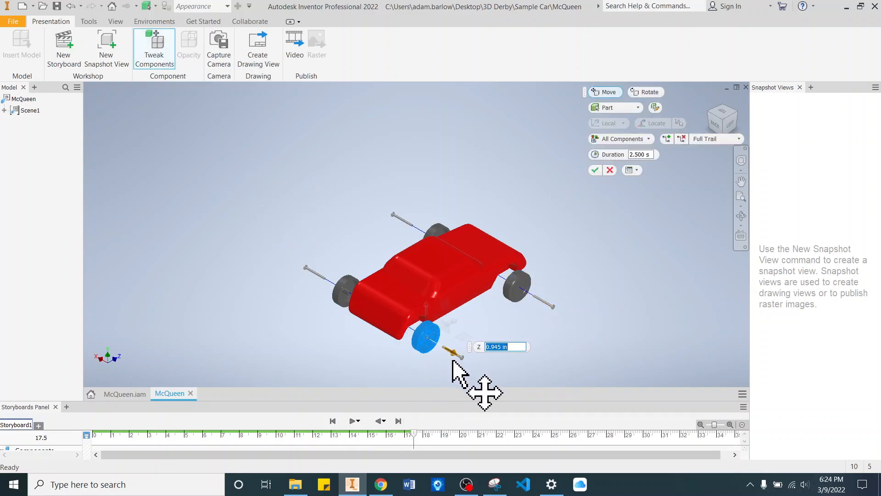
pyautogui.click(595, 170)
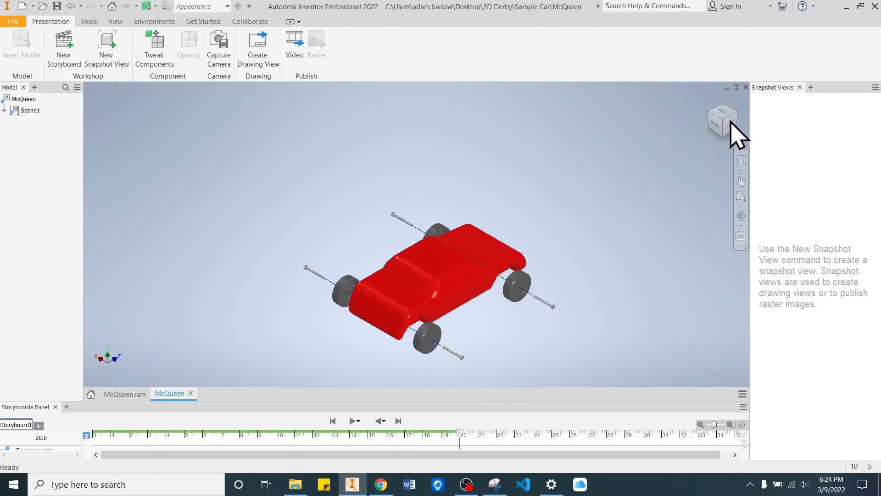
# Step: Preview the storyboard animation from the front right and capture a snapshot view of the fully exploded car at 20.6 s
pyautogui.click(711, 103)
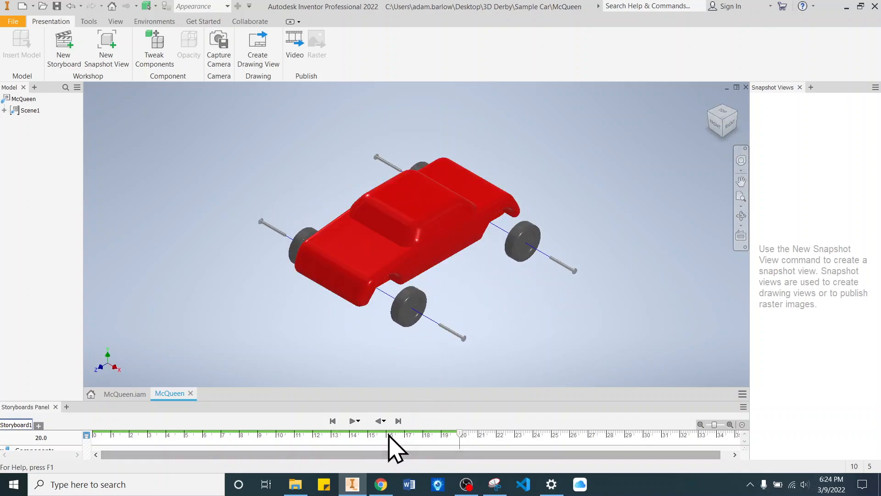
pyautogui.click(353, 421)
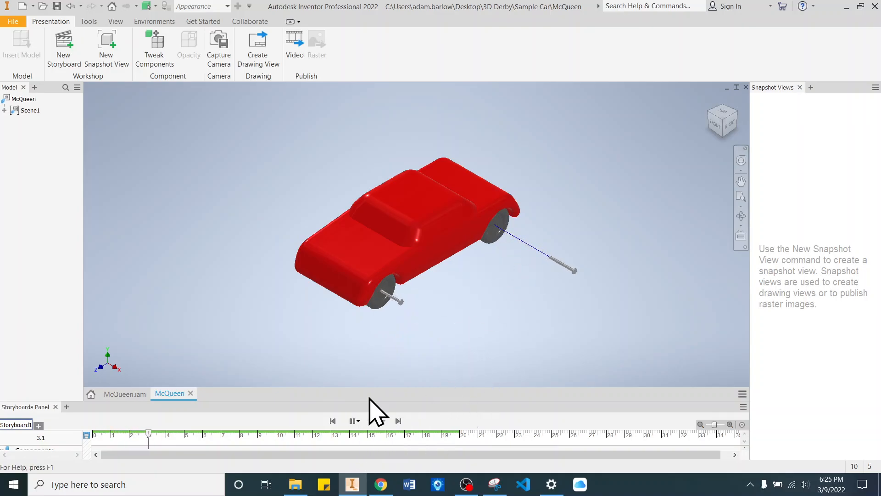
pyautogui.click(356, 421)
pyautogui.moveTo(301, 444); pyautogui.dragTo(471, 441)
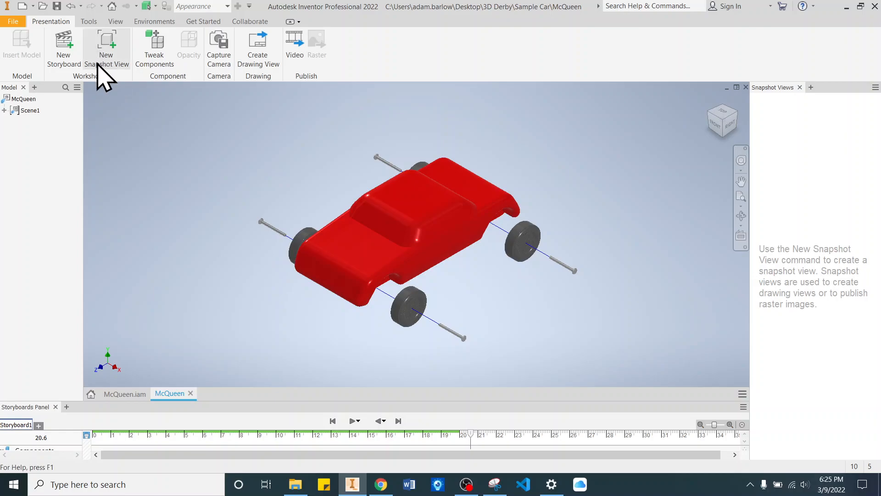
pyautogui.click(108, 54)
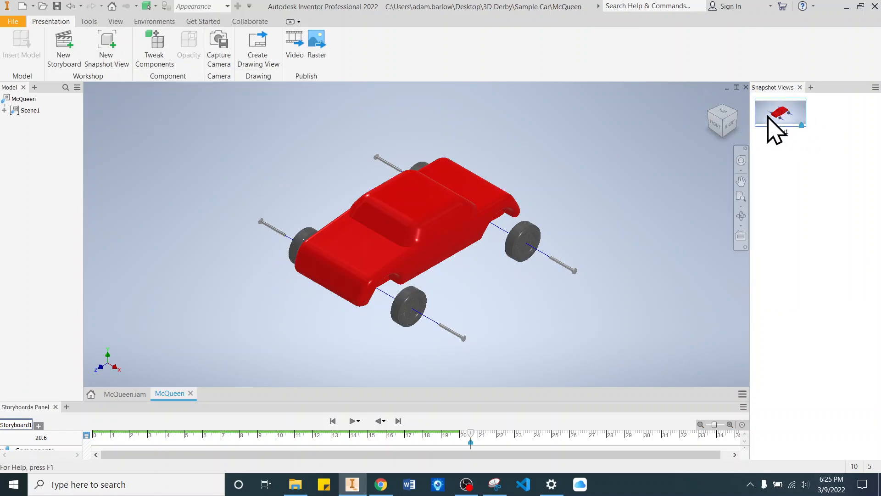
# Step: Capture a second snapshot view of the exploded car from a closer, steeper angle above the front right
pyautogui.click(718, 126)
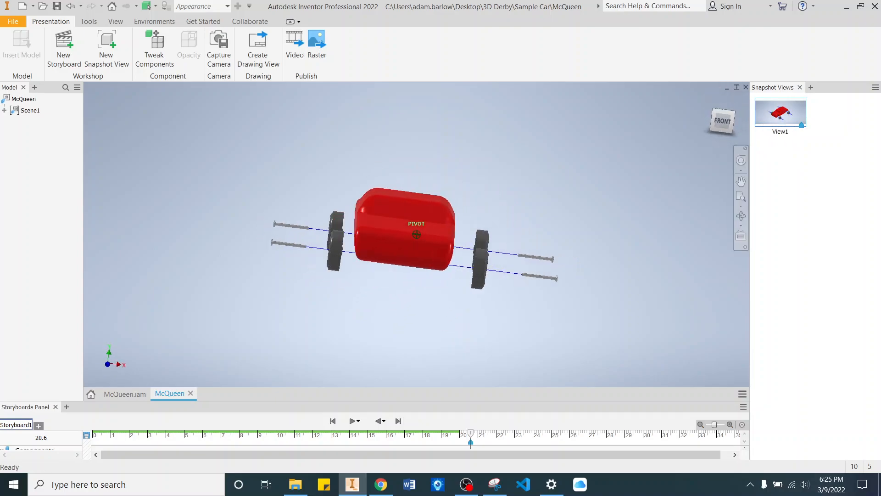
pyautogui.moveTo(723, 119); pyautogui.dragTo(716, 128)
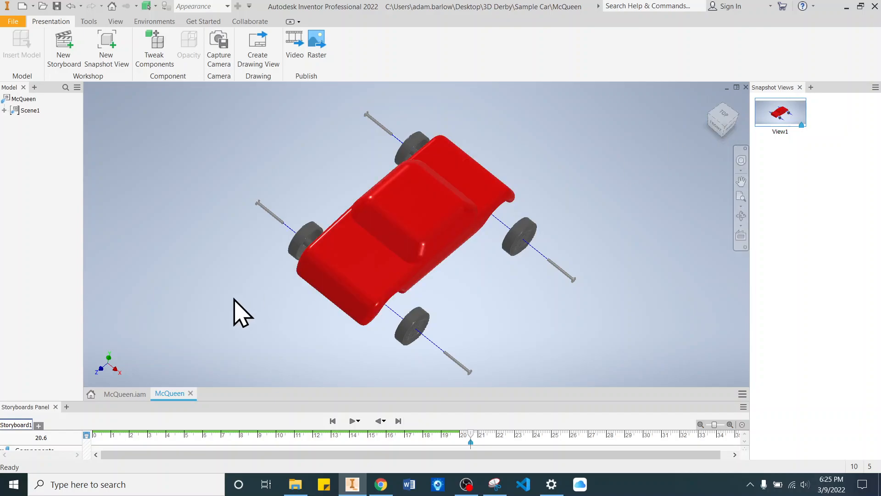
pyautogui.scroll(3, 247, 298)
pyautogui.scroll(-4, 306, 279)
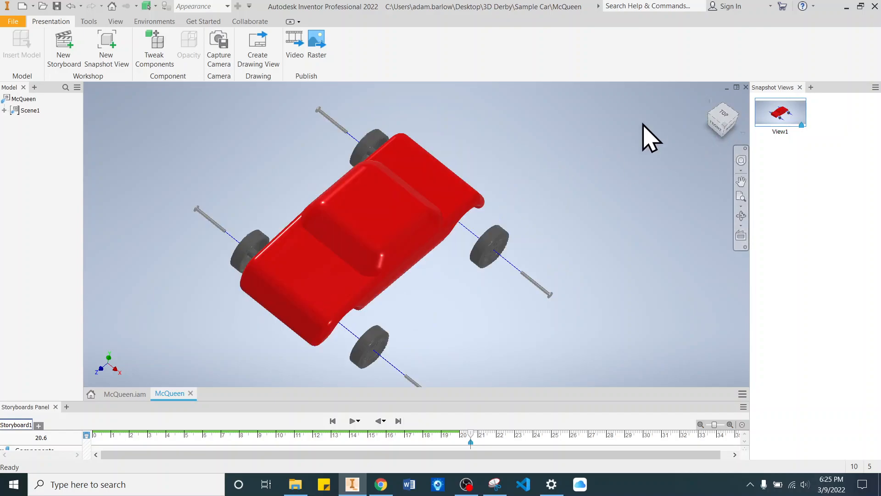
pyautogui.click(120, 57)
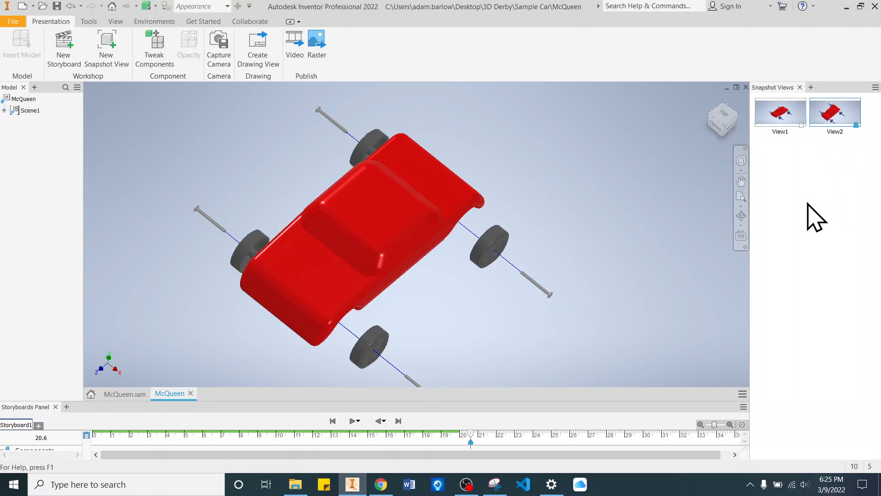
# Step: Start a drawing view from snapshot View1 and save the presentation as McQueen in the Sample Car folder
pyautogui.rightClick(781, 113)
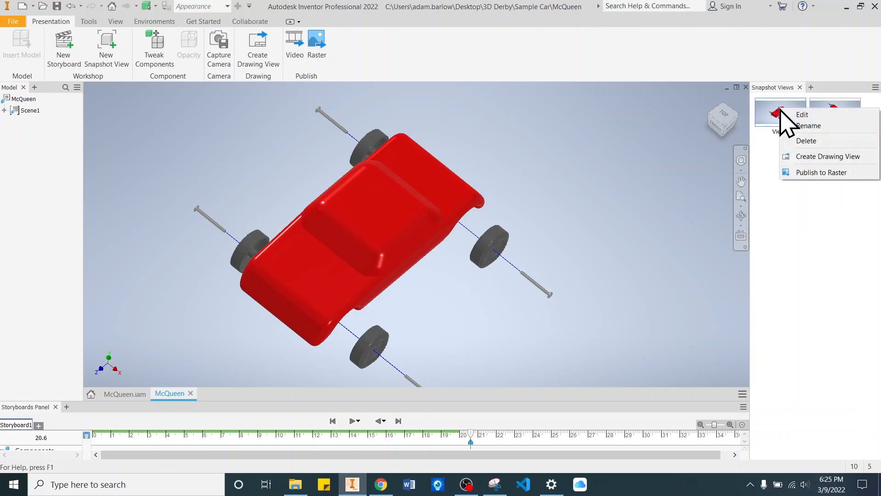
pyautogui.click(844, 157)
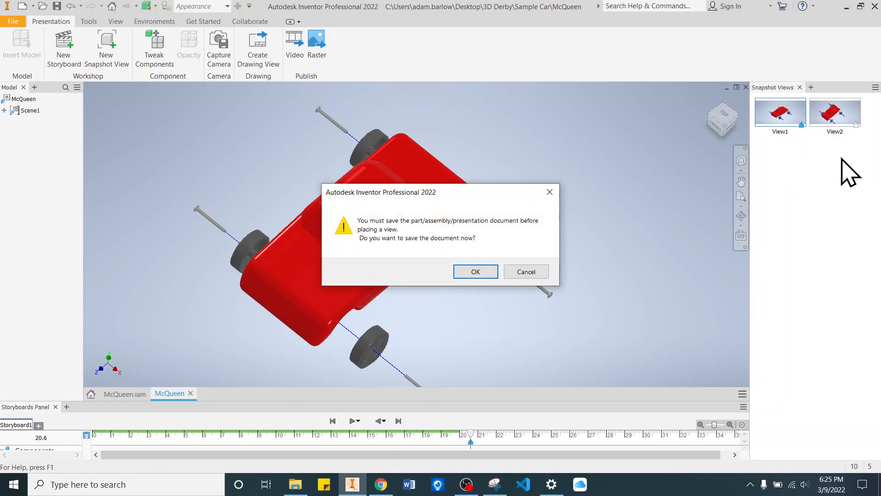
pyautogui.click(486, 272)
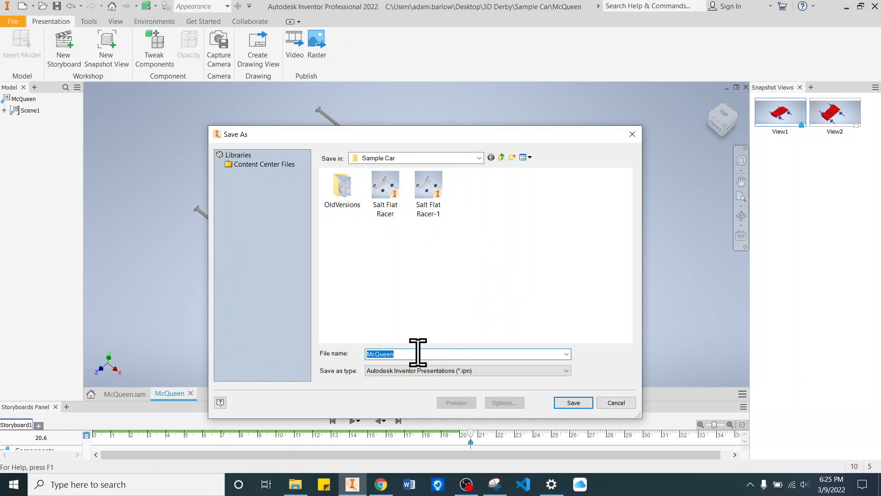
pyautogui.click(566, 405)
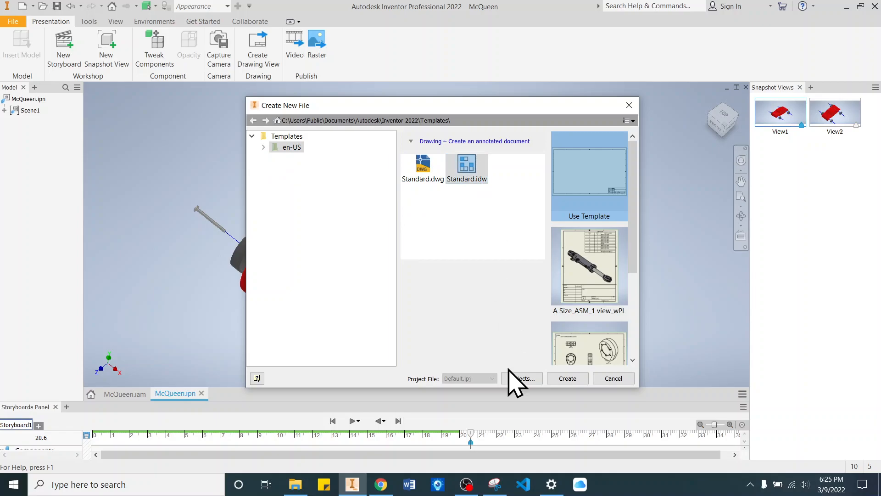
# Step: Create a drawing from the Standard.idw template and cancel the initial view placement
pyautogui.click(568, 378)
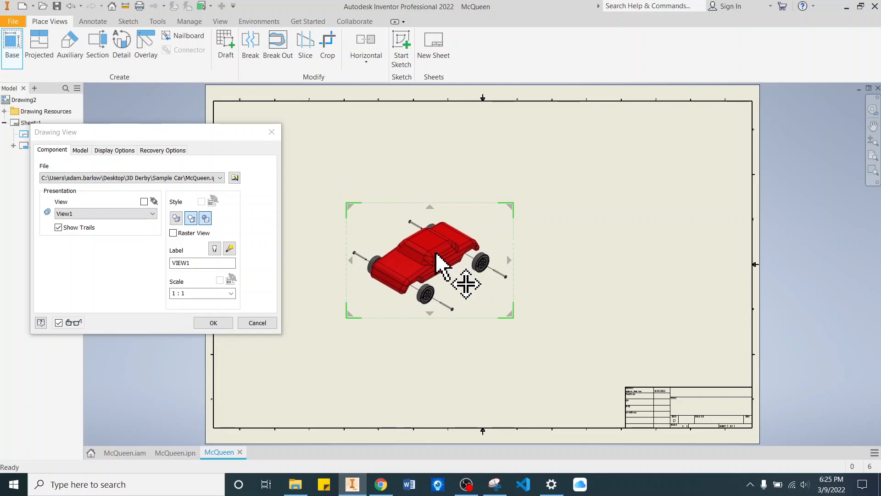
pyautogui.click(435, 270)
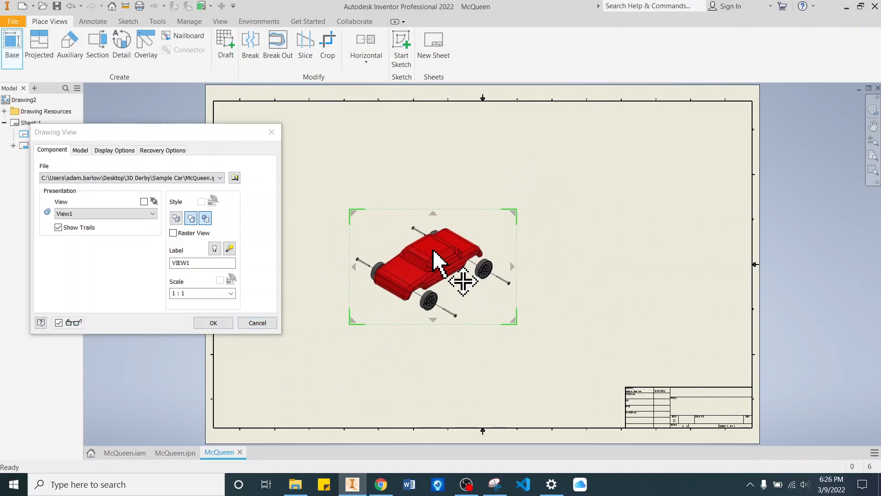
pyautogui.click(257, 324)
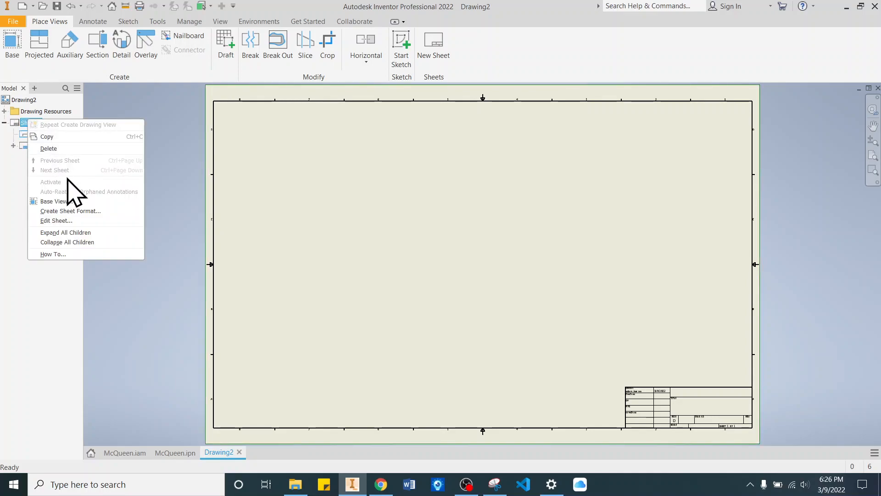
# Step: Change the size of Sheet:1 to A, keeping the landscape orientation
pyautogui.click(79, 220)
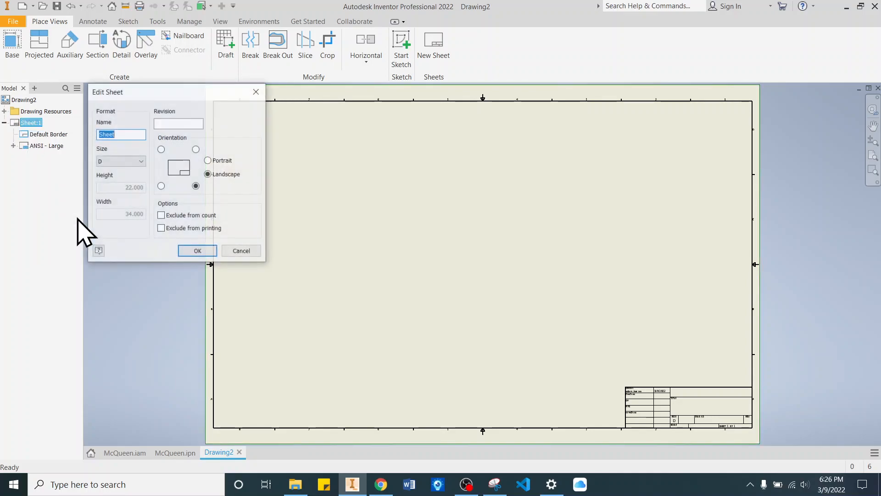
pyautogui.click(138, 161)
pyautogui.click(129, 171)
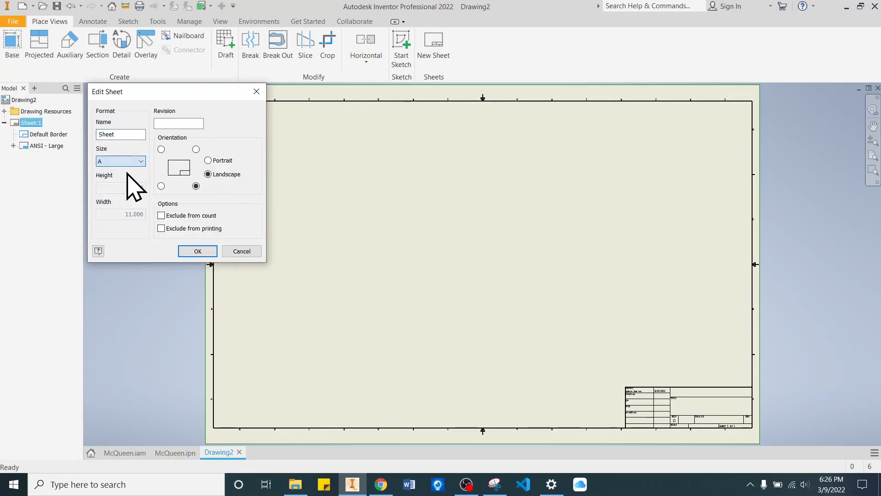
pyautogui.click(202, 250)
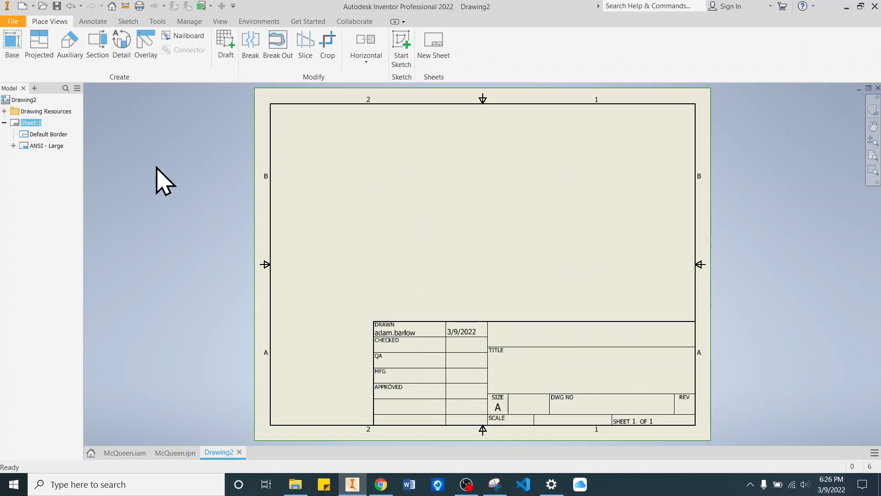
# Step: Replace the sheet's ANSI - Large title block with the ANSI A title block from the drawing resources
pyautogui.rightClick(52, 146)
pyautogui.click(88, 161)
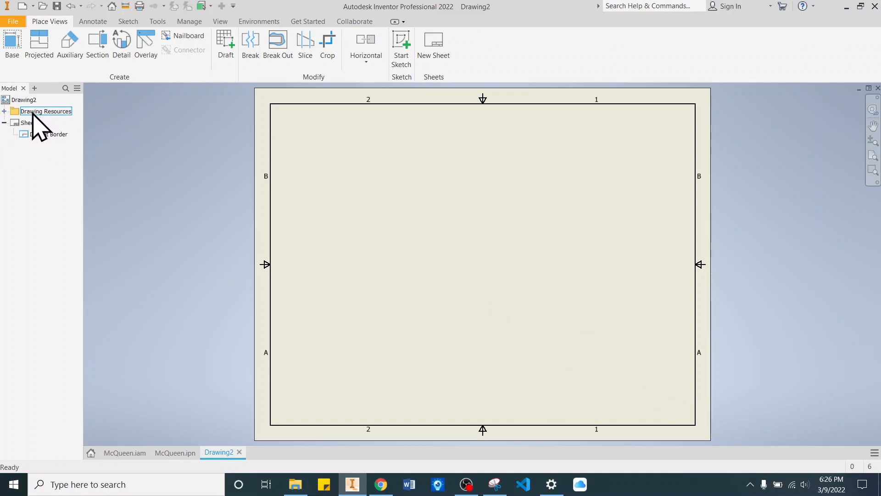
pyautogui.click(4, 111)
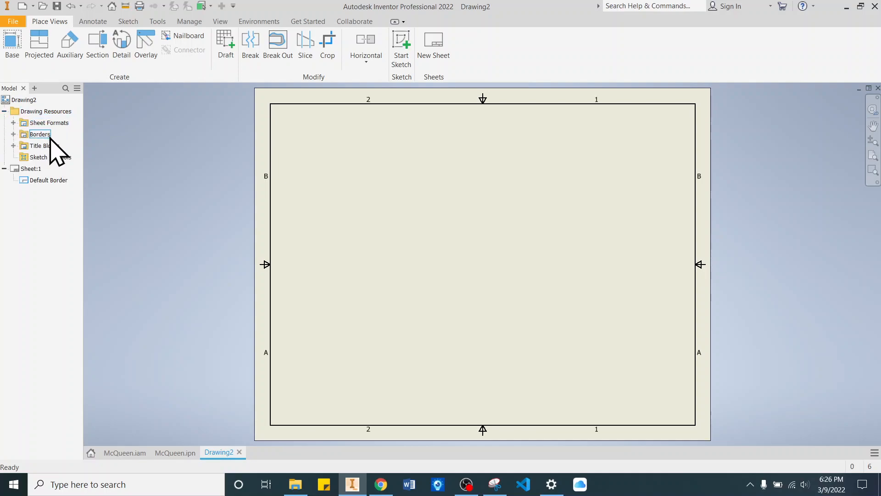
pyautogui.click(14, 146)
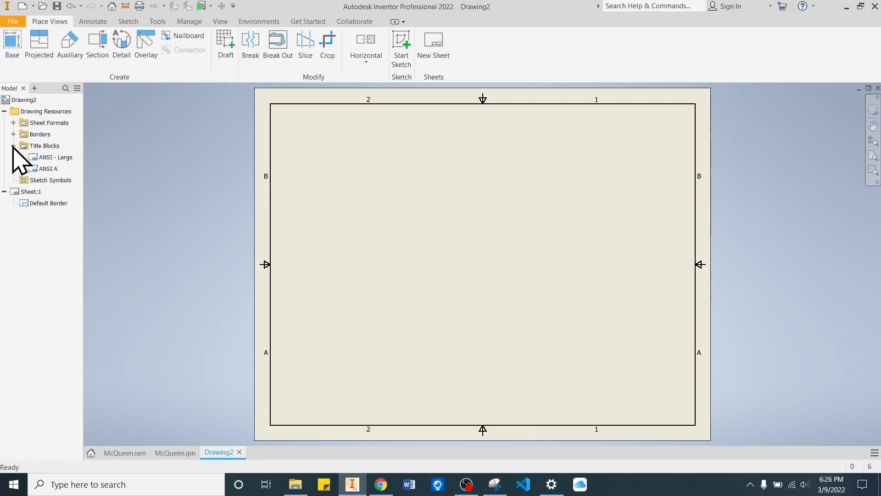
pyautogui.rightClick(52, 170)
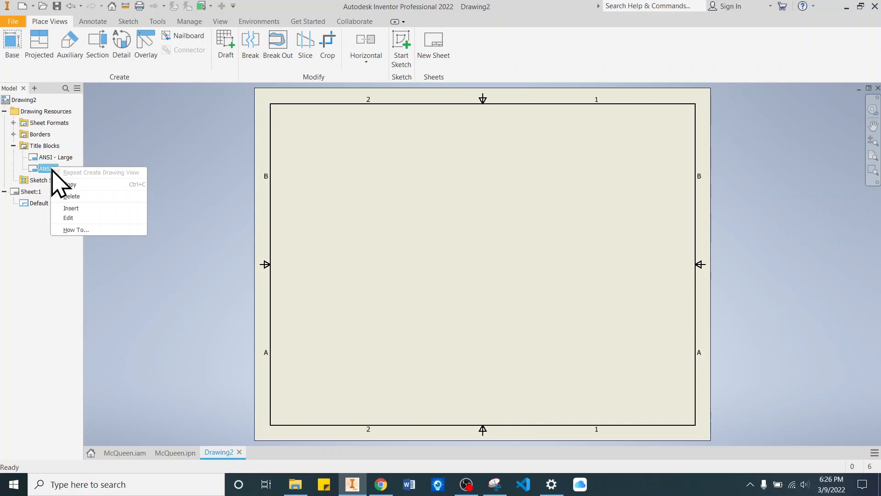
pyautogui.click(86, 208)
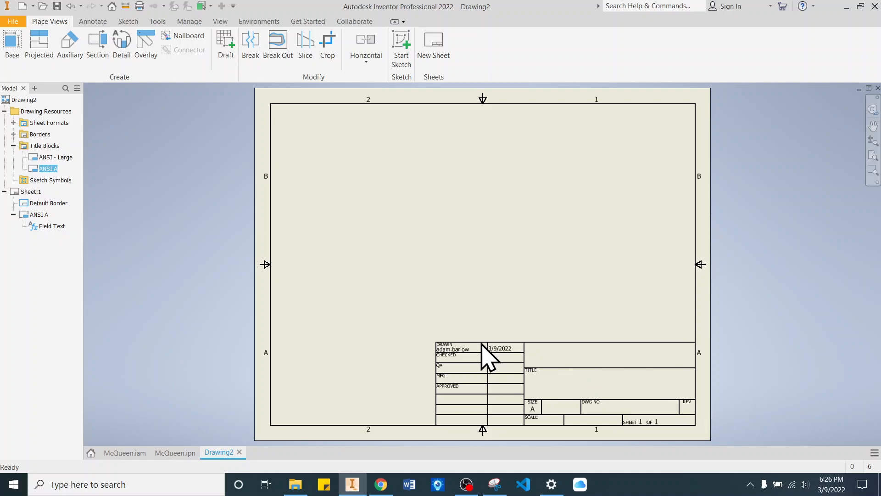
# Step: Place a base view of McQueen.ipn View1 at 1/2 scale, with trails shown, above the title block
pyautogui.click(14, 45)
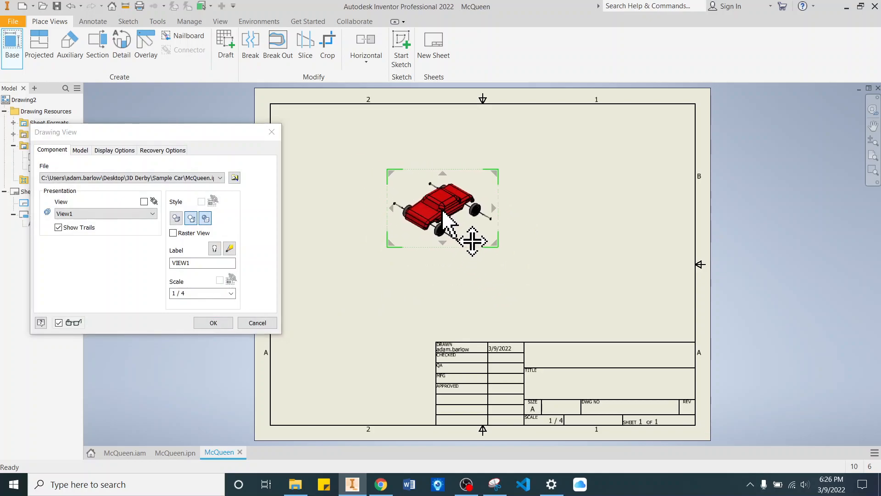
pyautogui.click(444, 212)
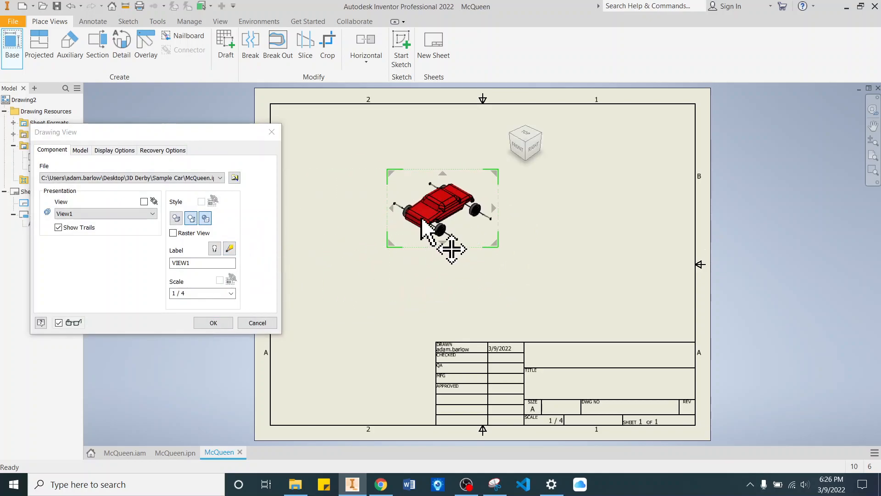
pyautogui.click(232, 293)
pyautogui.click(210, 307)
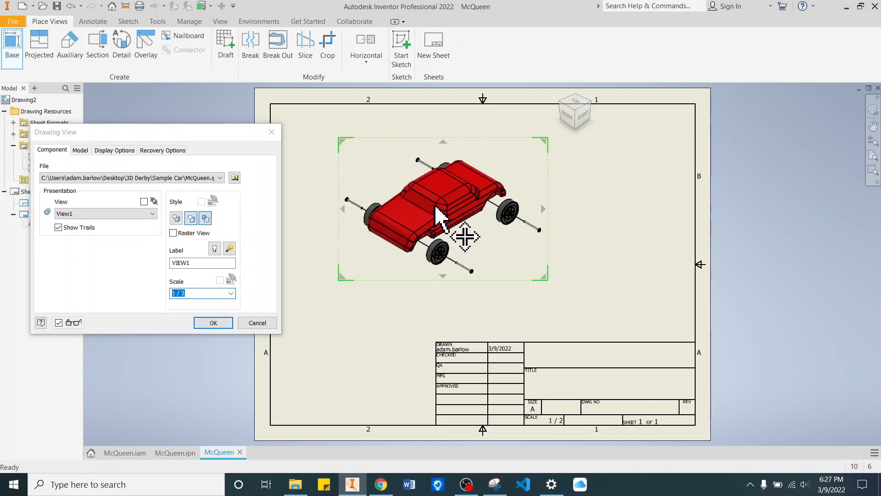
pyautogui.moveTo(437, 223); pyautogui.dragTo(432, 223)
pyautogui.click(215, 324)
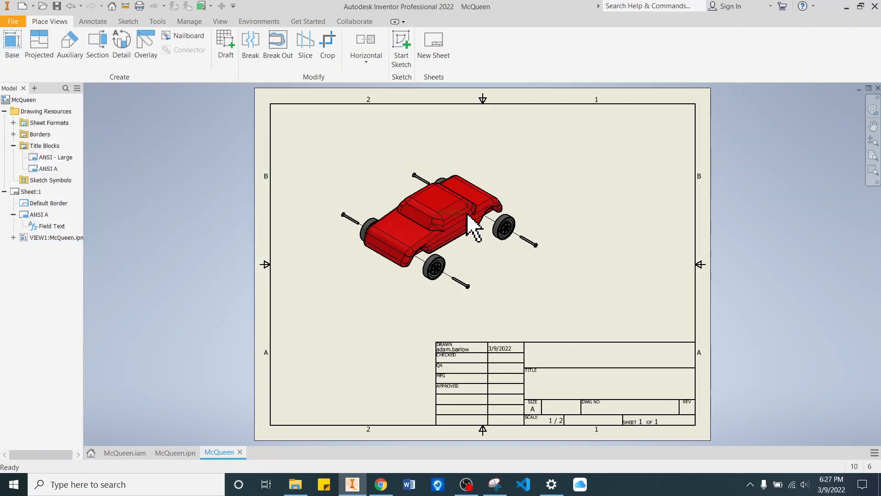
pyautogui.click(518, 198)
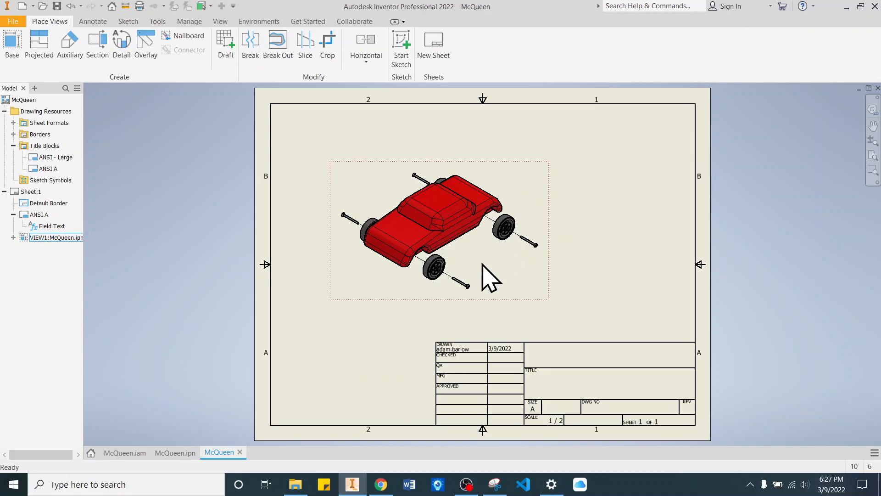
# Step: Auto-balloon all components of the exploded view with Around placement, enabling the BOM view in the referenced assembly
pyautogui.click(93, 21)
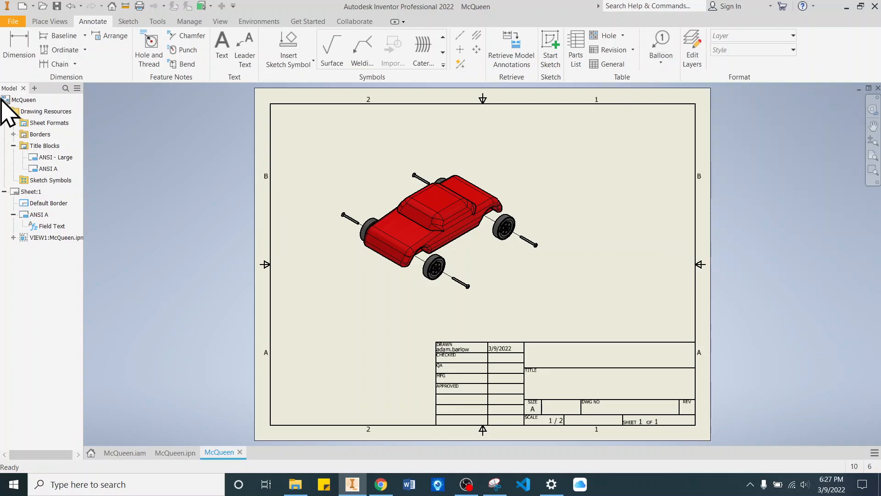
pyautogui.click(665, 64)
pyautogui.click(685, 105)
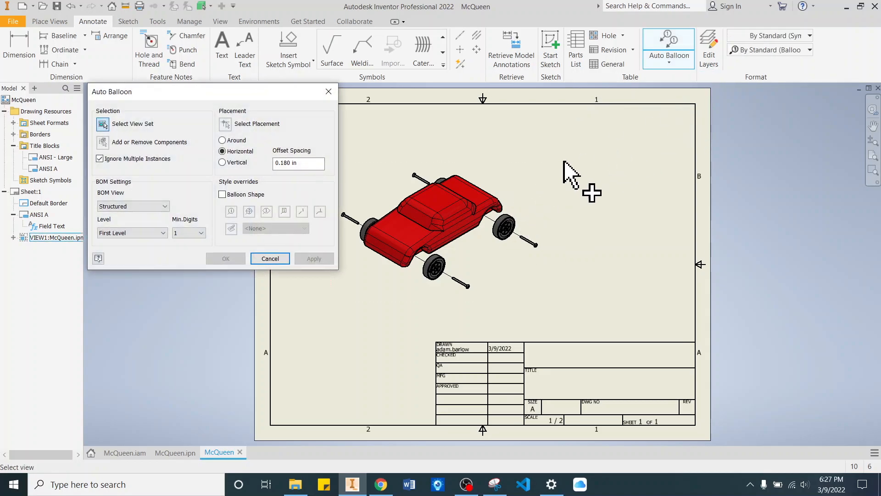
pyautogui.click(466, 197)
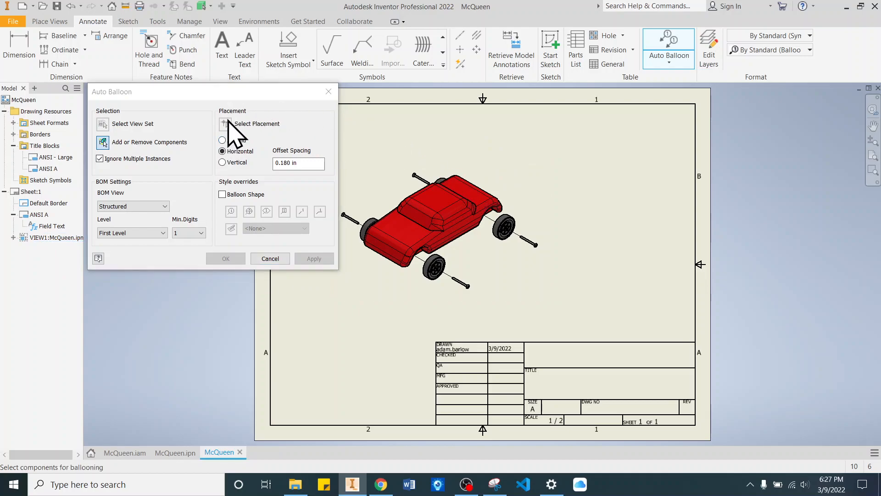
pyautogui.click(223, 140)
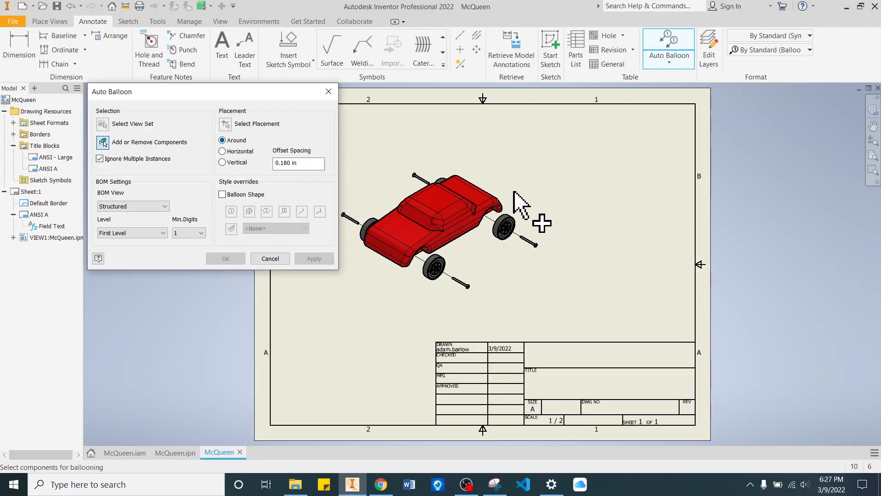
pyautogui.moveTo(601, 127); pyautogui.dragTo(269, 319)
pyautogui.click(226, 124)
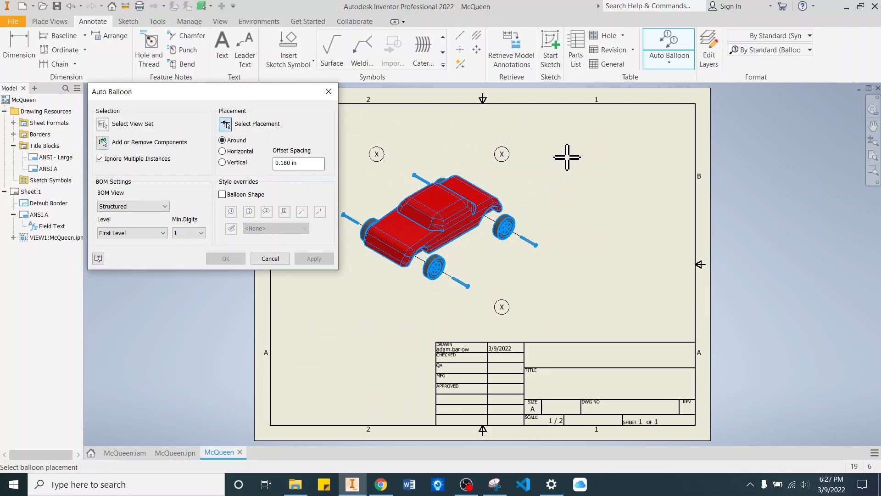
pyautogui.click(536, 150)
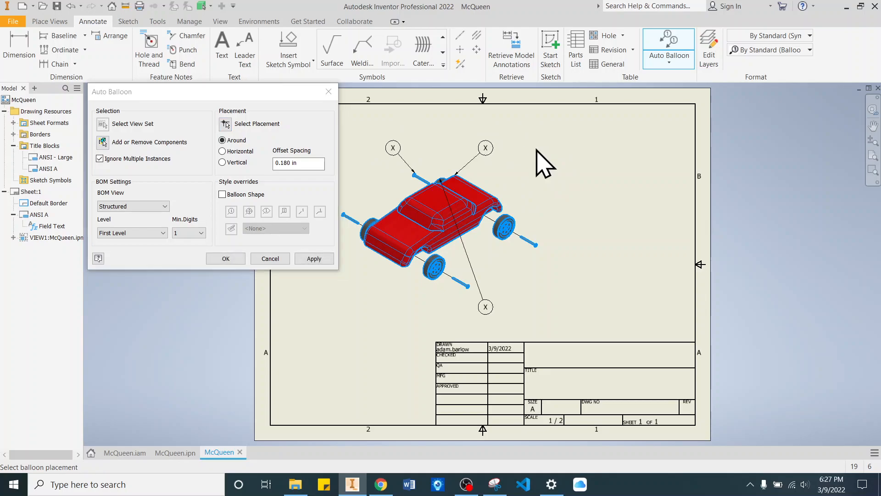
pyautogui.click(223, 258)
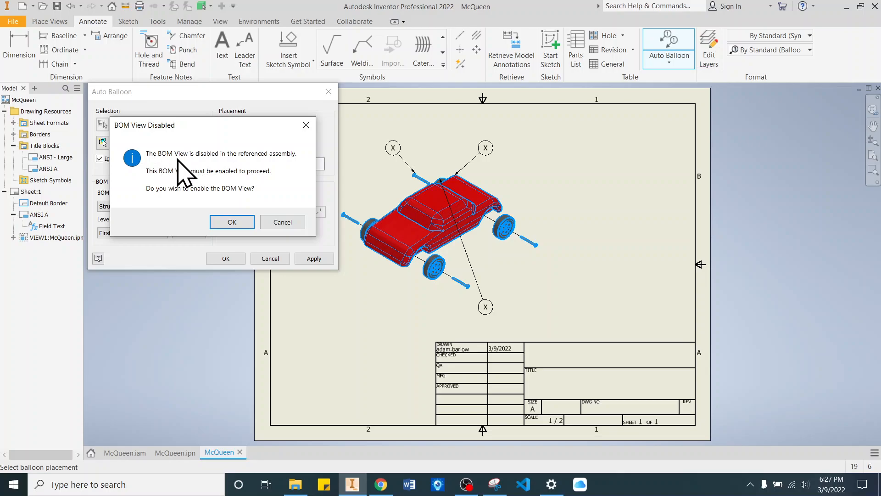
pyautogui.click(229, 221)
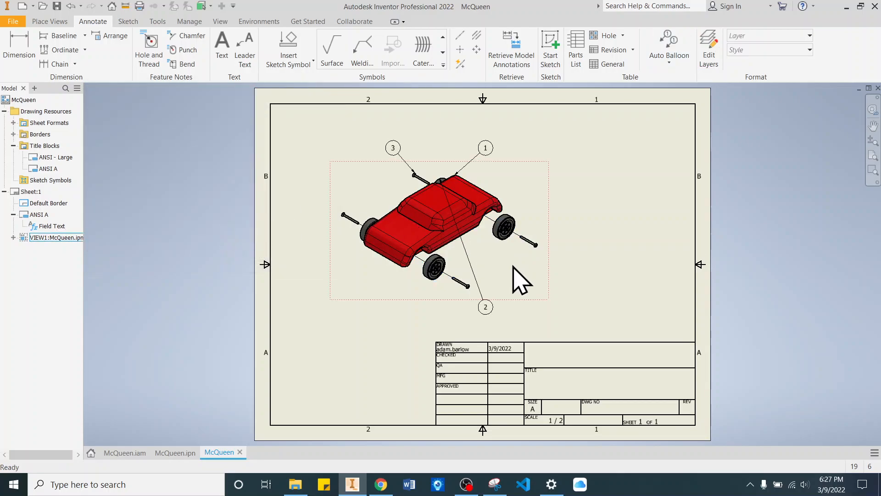
# Step: Reposition balloons 2 and 1 above the car, and undo back to the exploded view without balloons
pyautogui.scroll(2, 464, 173)
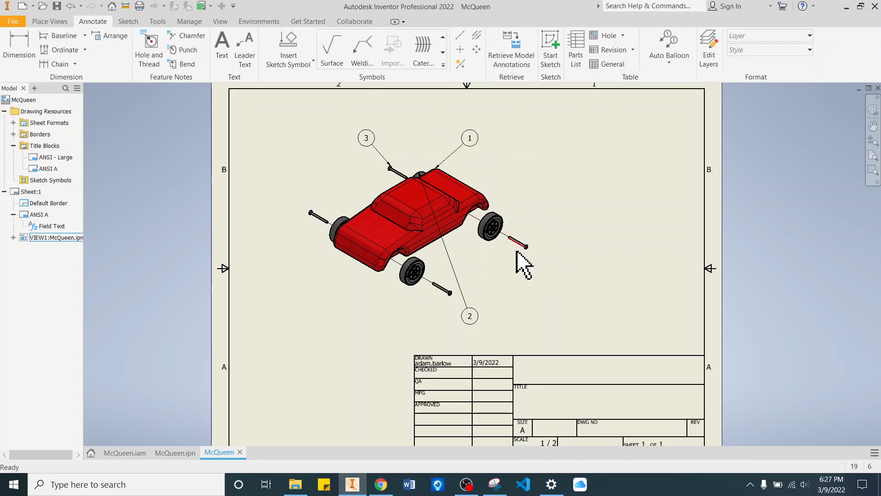
pyautogui.moveTo(472, 318); pyautogui.dragTo(415, 130)
pyautogui.moveTo(474, 136); pyautogui.dragTo(482, 142)
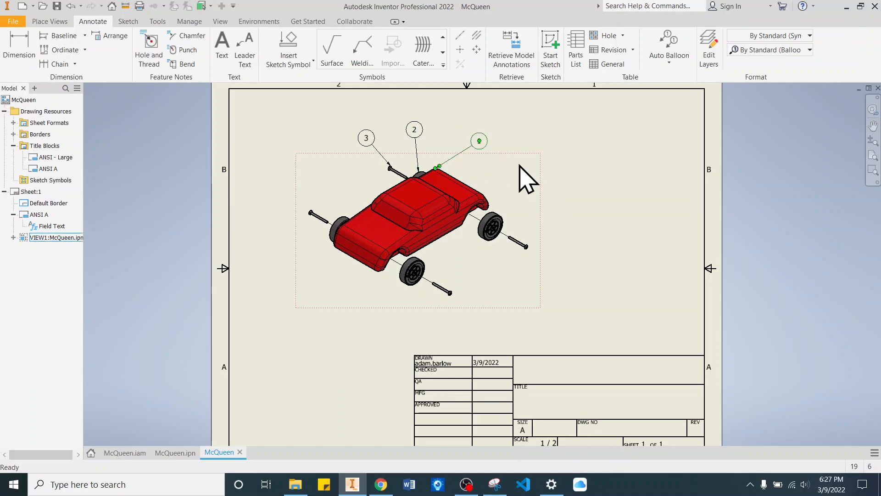
pyautogui.click(521, 130)
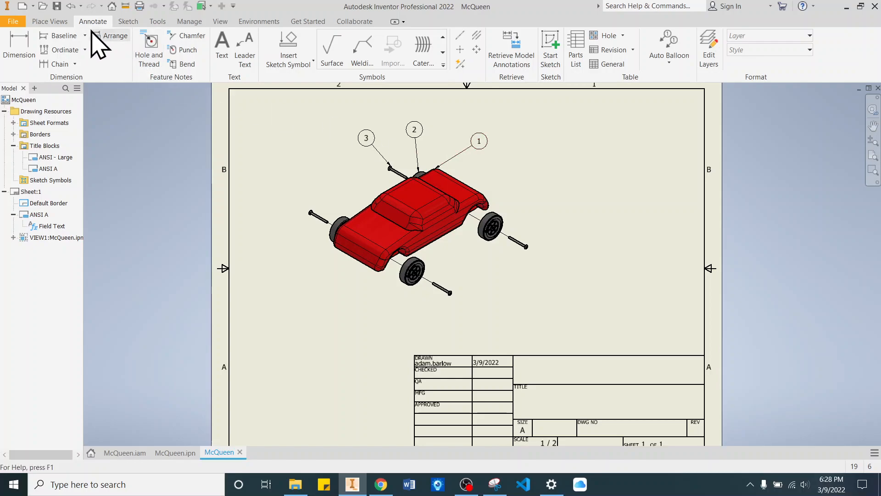
pyautogui.click(72, 6)
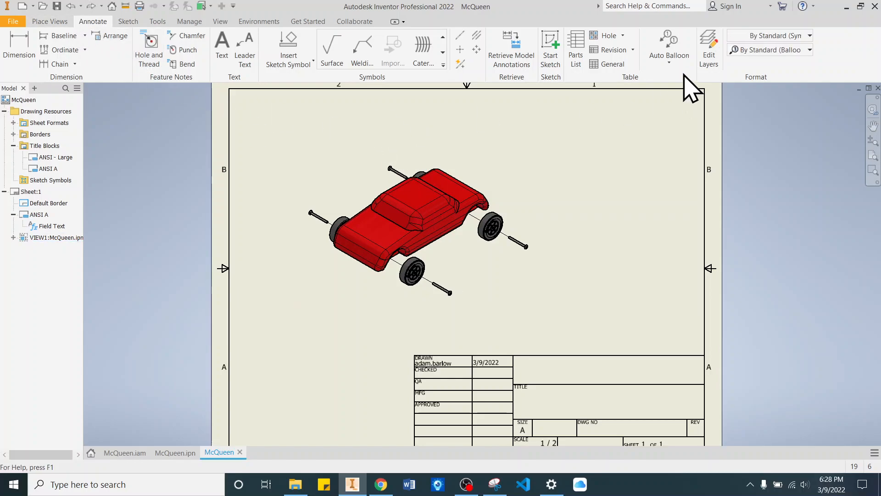
# Step: Add a single balloon to the car body, placed above its rear end
pyautogui.click(671, 62)
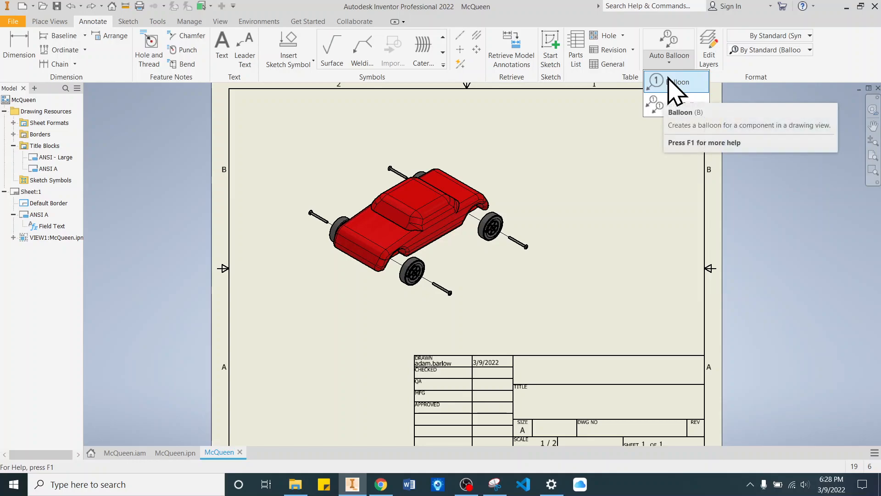
pyautogui.click(676, 84)
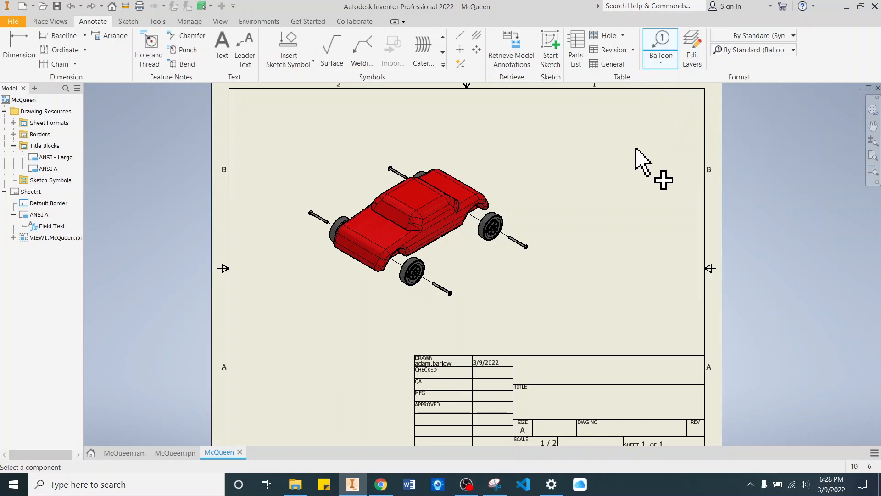
pyautogui.click(478, 193)
pyautogui.click(244, 202)
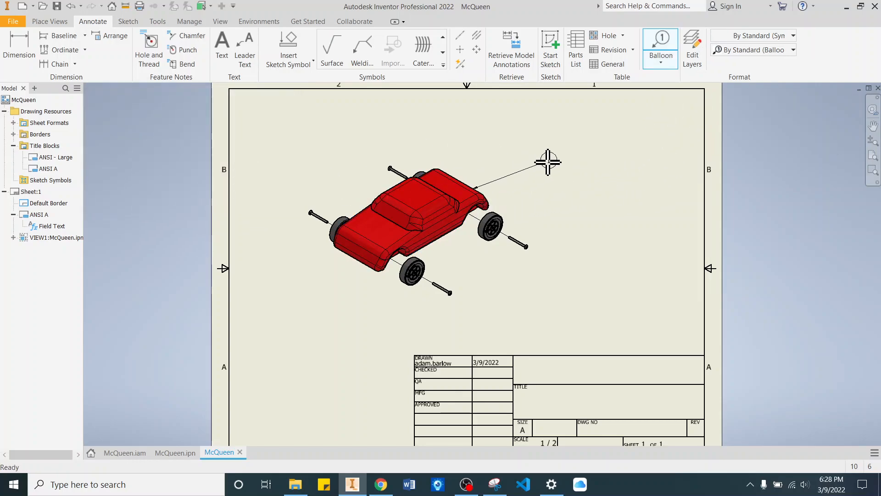
pyautogui.rightClick(570, 151)
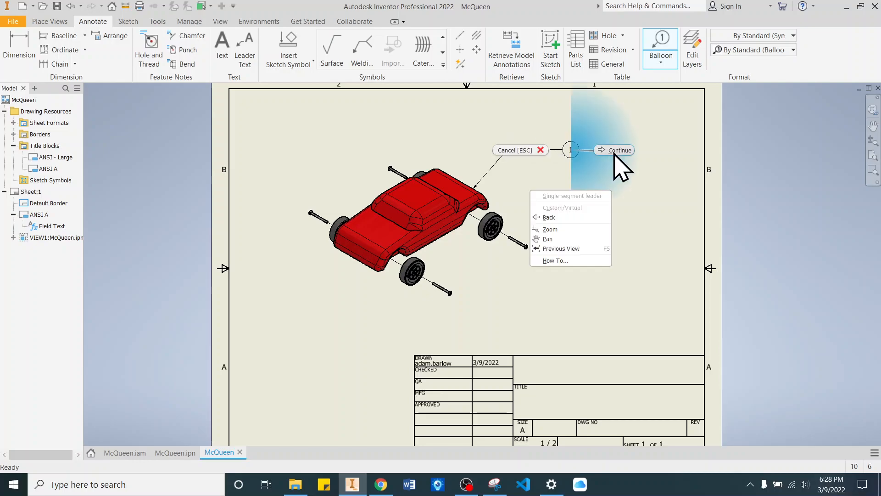
pyautogui.click(616, 151)
# Step: Add a balloon to the near rear wheel, placed up and outward from it below the car body's balloon
pyautogui.click(499, 214)
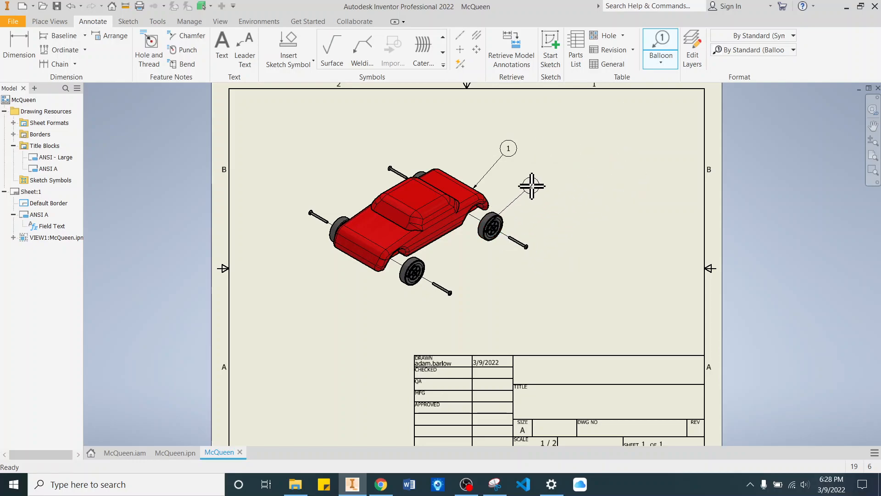
pyautogui.rightClick(572, 184)
pyautogui.click(617, 183)
# Step: Try to balloon the near rear axle with the balloon right beside the axle head, and undo it
pyautogui.rightClick(566, 223)
pyautogui.click(612, 223)
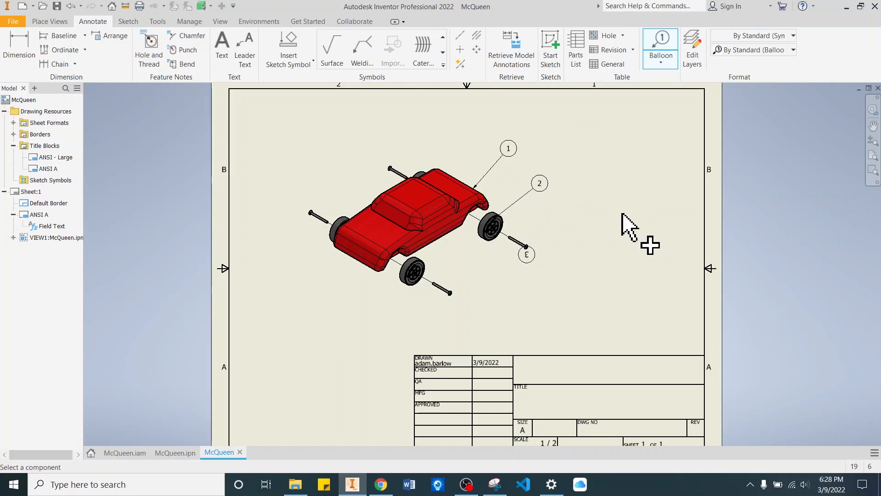
pyautogui.rightClick(599, 230)
pyautogui.click(558, 231)
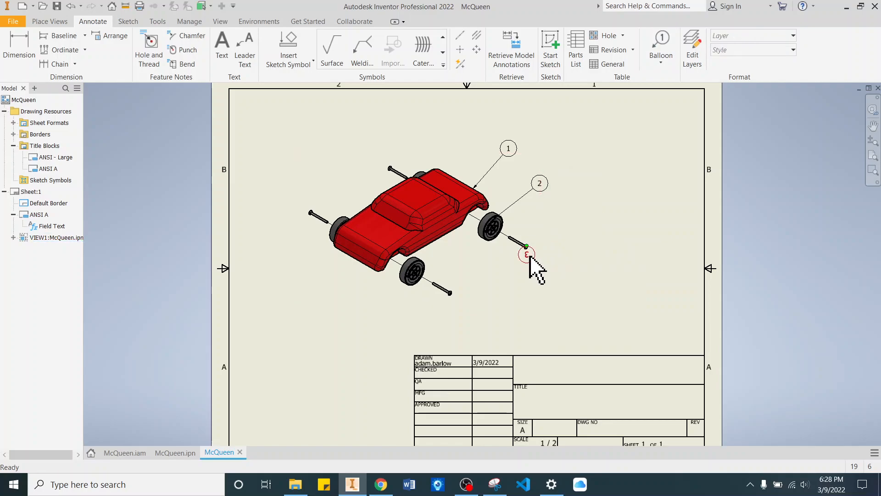
pyautogui.click(528, 257)
pyautogui.scroll(5, 531, 260)
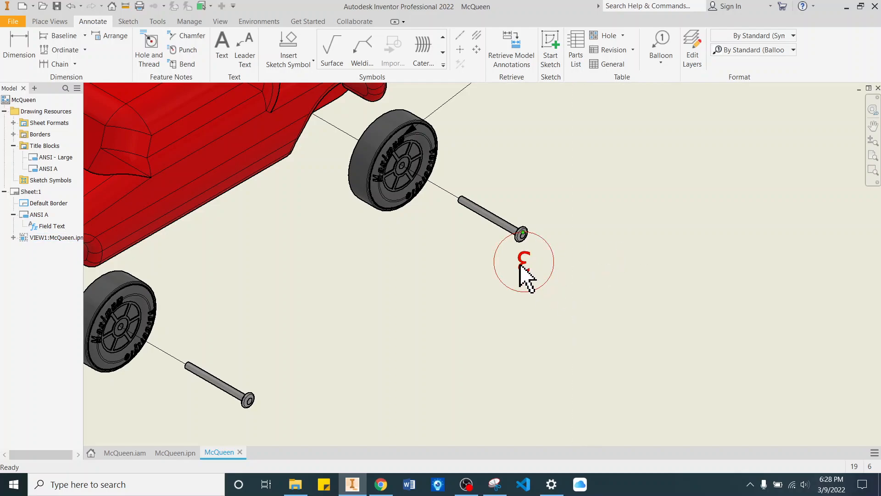
pyautogui.click(546, 296)
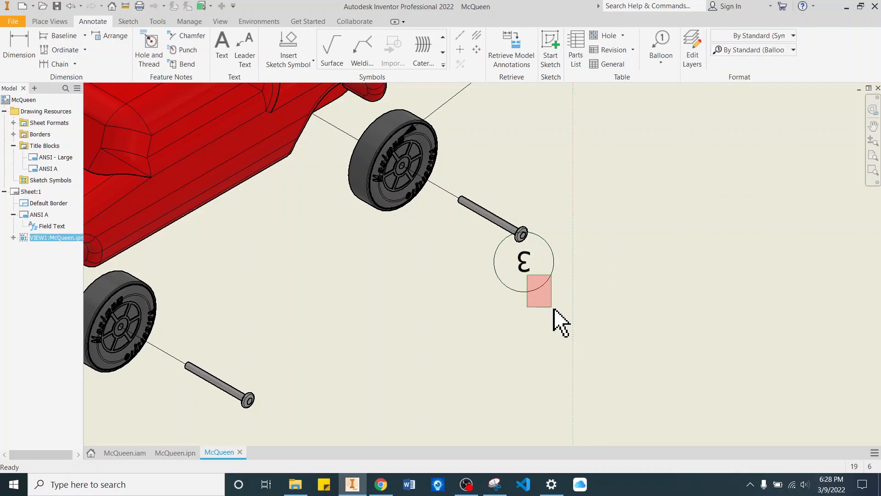
pyautogui.click(71, 5)
# Step: Balloon the near rear axle with its leader on the shaft and the balloon outward below balloon 2, and finish ballooning
pyautogui.click(661, 46)
pyautogui.click(496, 223)
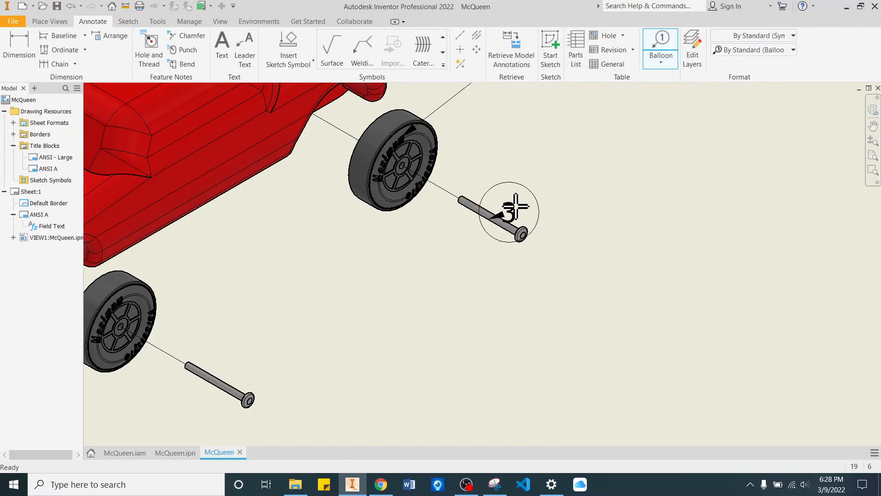
pyautogui.scroll(5, 597, 125)
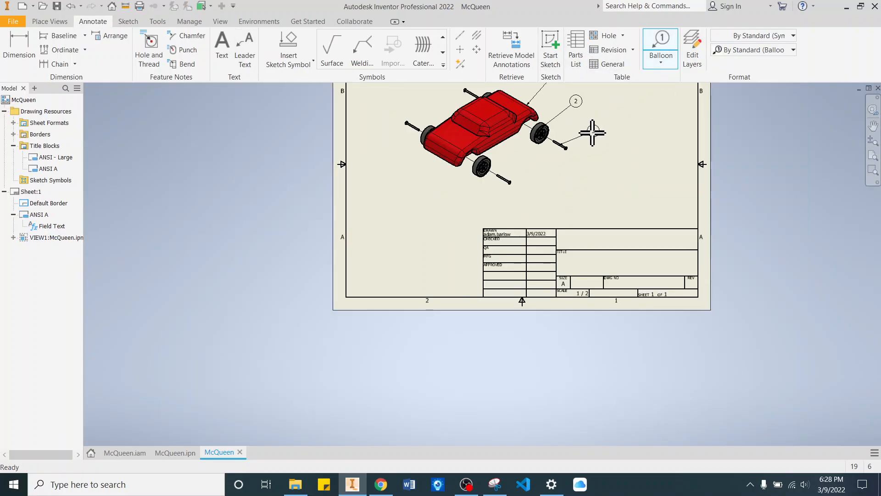
pyautogui.rightClick(627, 132)
pyautogui.click(659, 134)
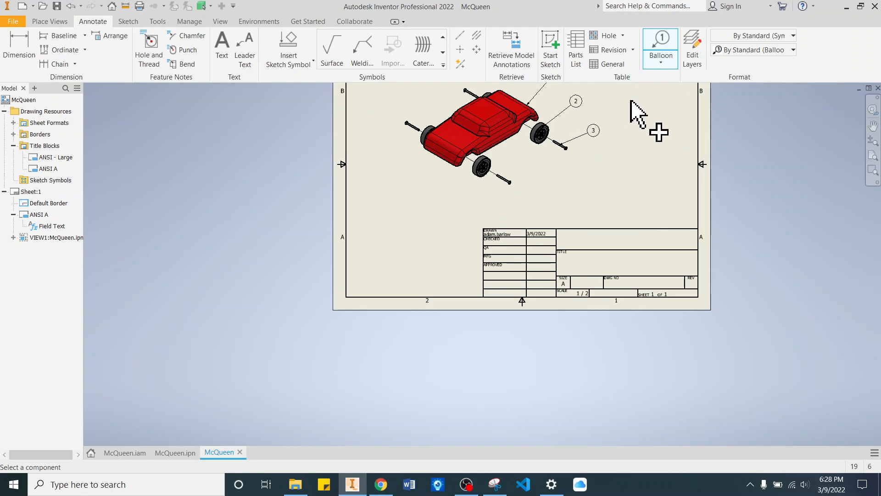
pyautogui.scroll(3, 631, 101)
pyautogui.scroll(1, 649, 162)
pyautogui.scroll(-5, 635, 144)
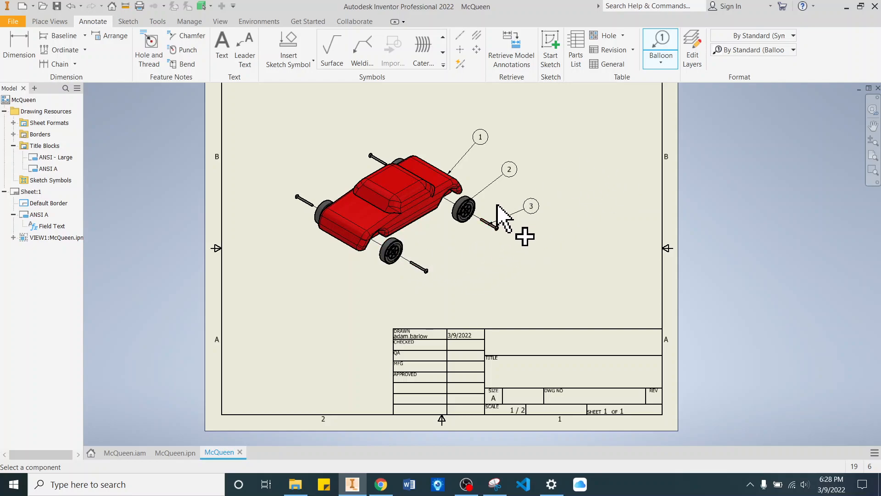
pyautogui.rightClick(590, 114)
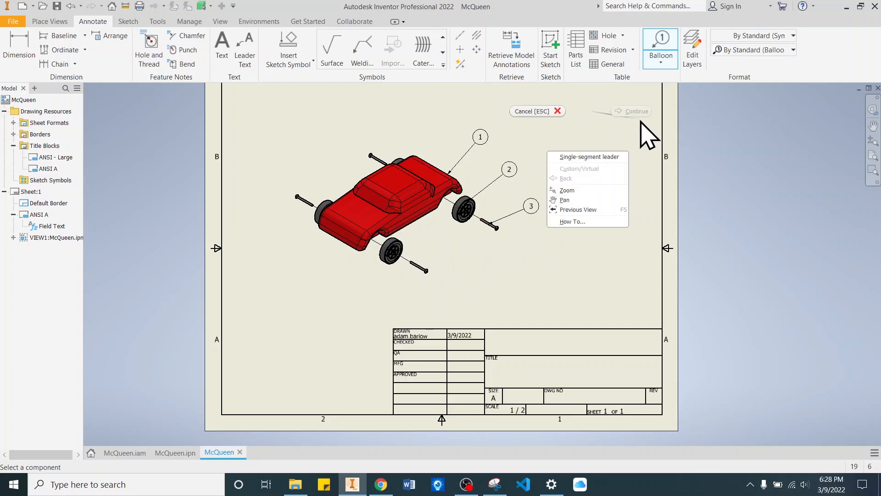
pyautogui.click(545, 113)
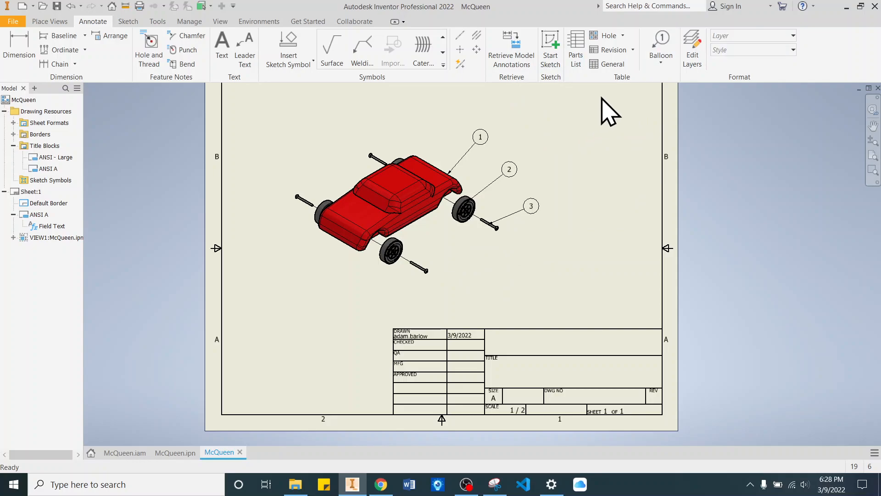
# Step: Place a Structured, First Level parts list for the exploded view directly above the title block, narrowed to the title block's width
pyautogui.click(577, 62)
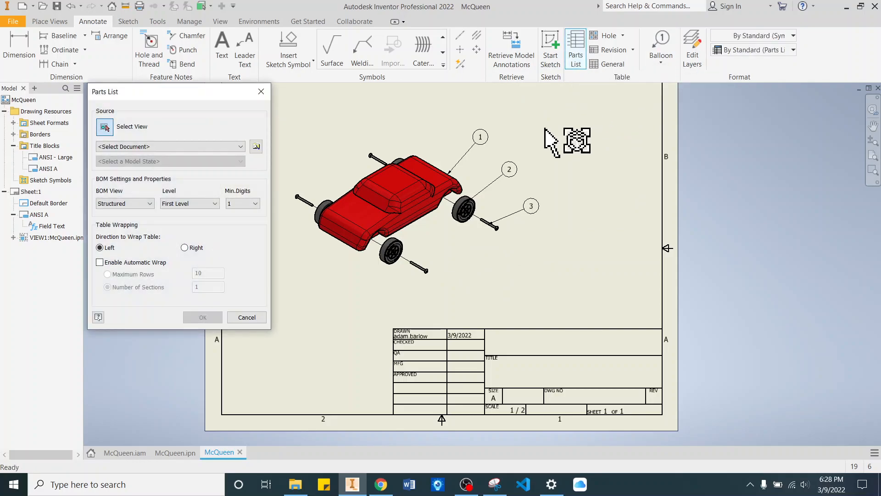
pyautogui.click(465, 206)
pyautogui.click(194, 320)
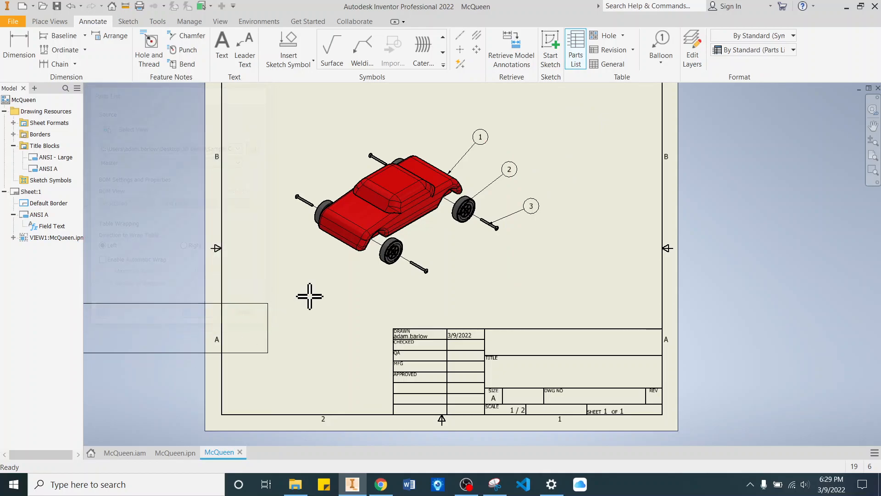
pyautogui.click(666, 283)
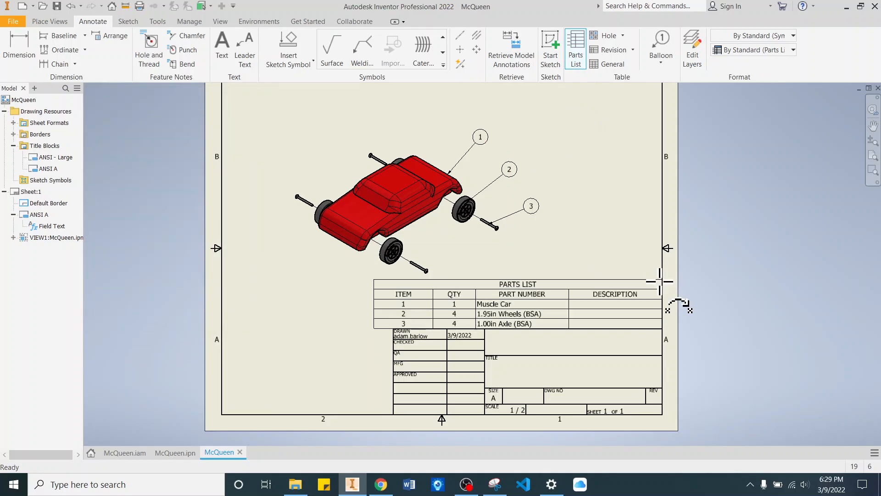
pyautogui.rightClick(594, 181)
pyautogui.click(595, 181)
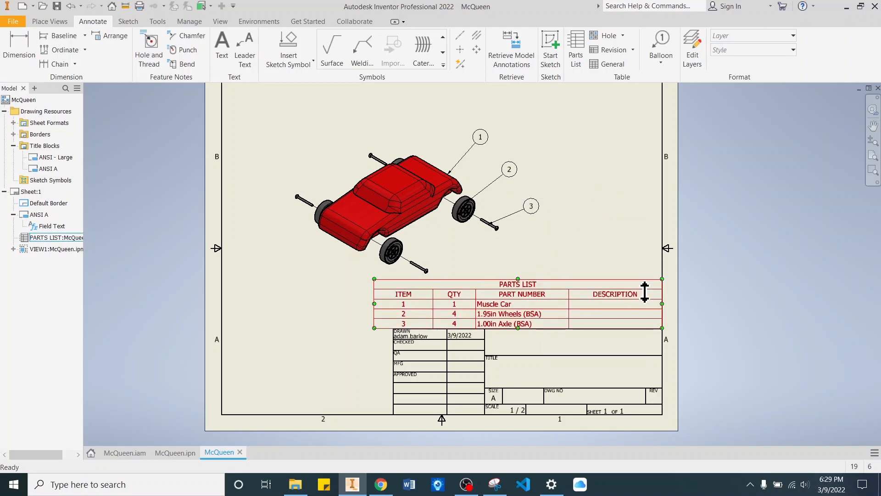
pyautogui.click(376, 304)
pyautogui.moveTo(373, 304); pyautogui.dragTo(394, 307)
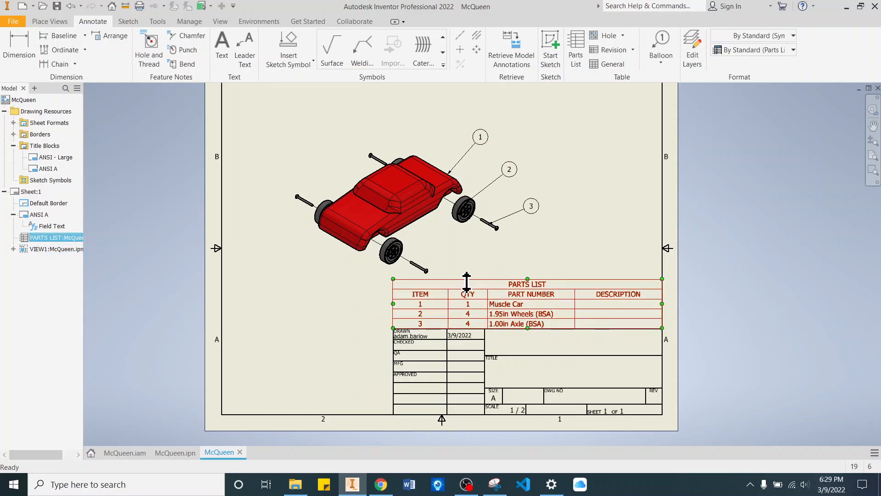
# Step: Move the exploded view with its balloons into the open area just above the parts list, roughly centred on the sheet
pyautogui.click(321, 250)
pyautogui.moveTo(320, 247); pyautogui.dragTo(320, 248)
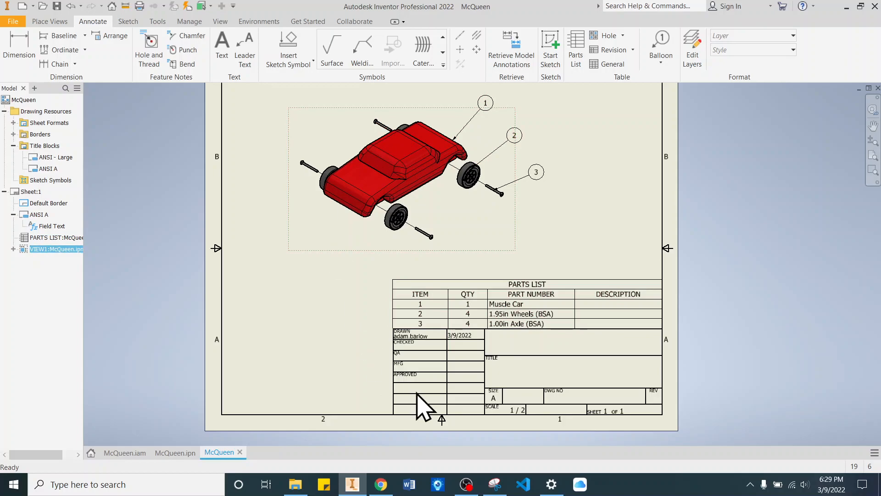
pyautogui.click(487, 322)
pyautogui.scroll(5, 516, 326)
pyautogui.scroll(-6, 556, 222)
pyautogui.scroll(5, 531, 222)
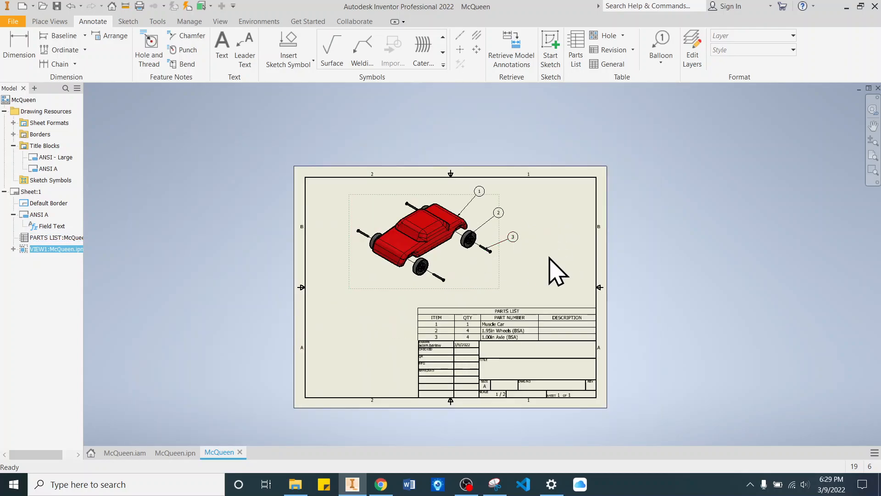
pyautogui.moveTo(413, 286); pyautogui.dragTo(408, 302)
pyautogui.moveTo(478, 294); pyautogui.dragTo(519, 287)
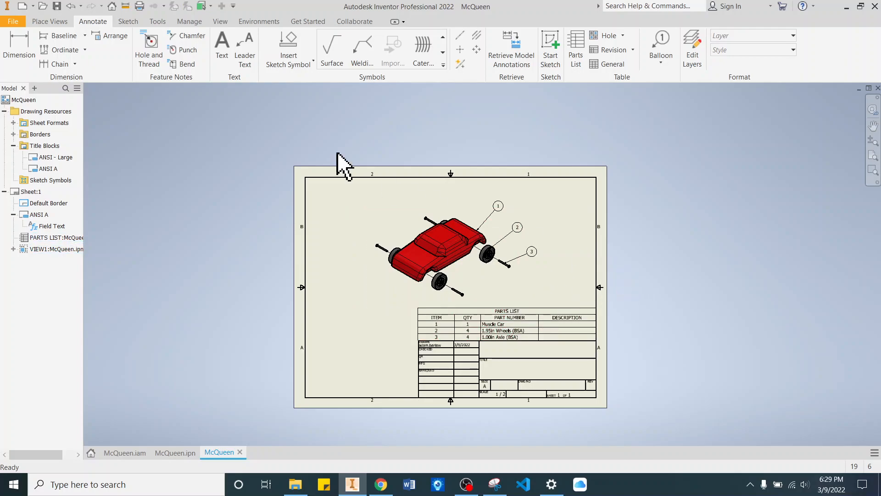
pyautogui.click(12, 22)
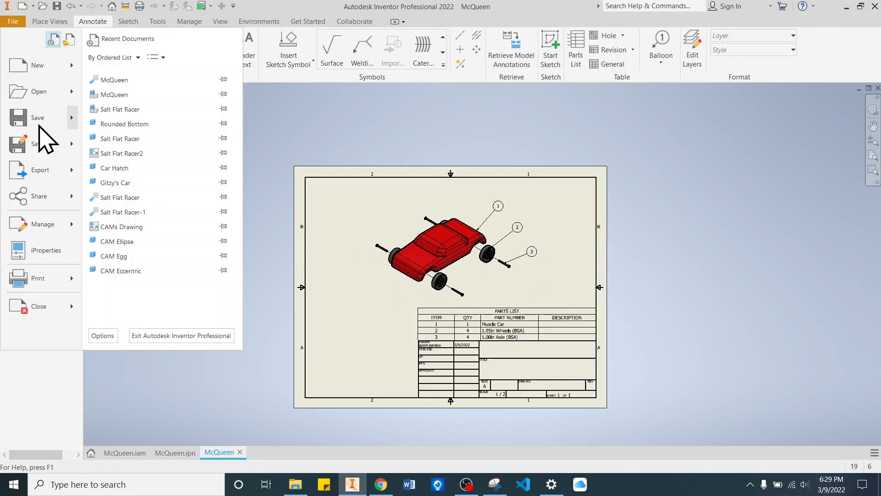
pyautogui.moveTo(69, 170)
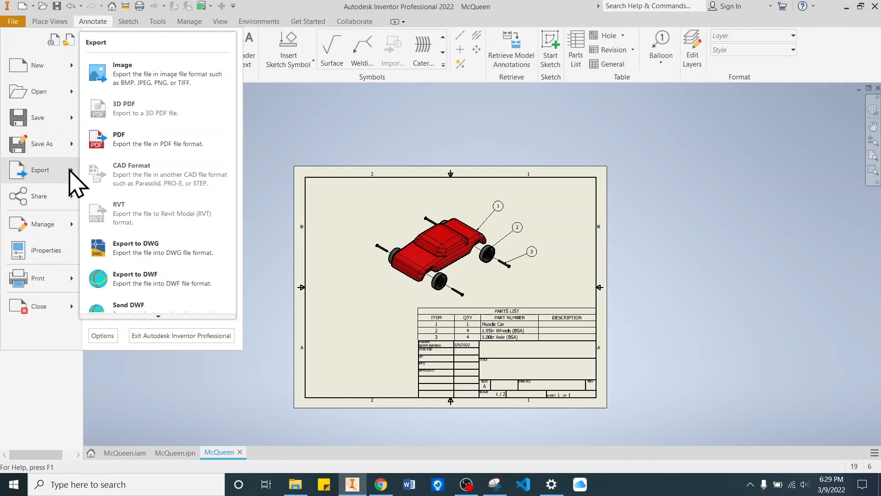
pyautogui.click(109, 148)
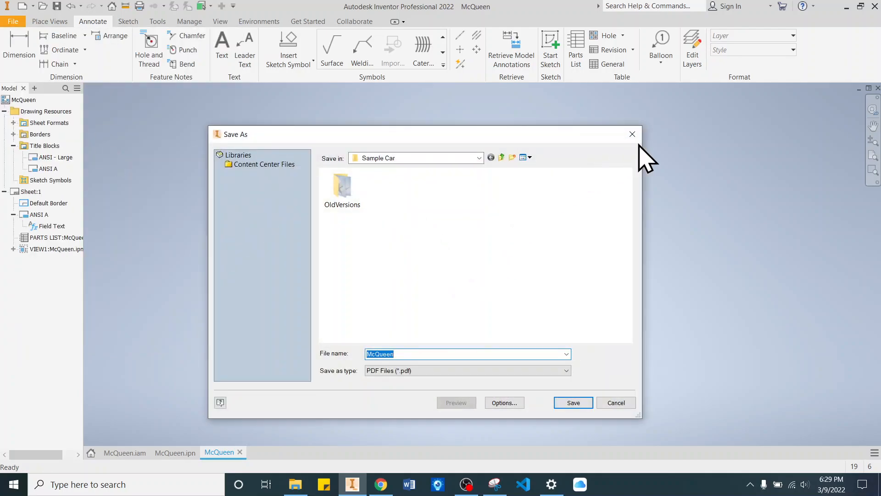
pyautogui.click(633, 134)
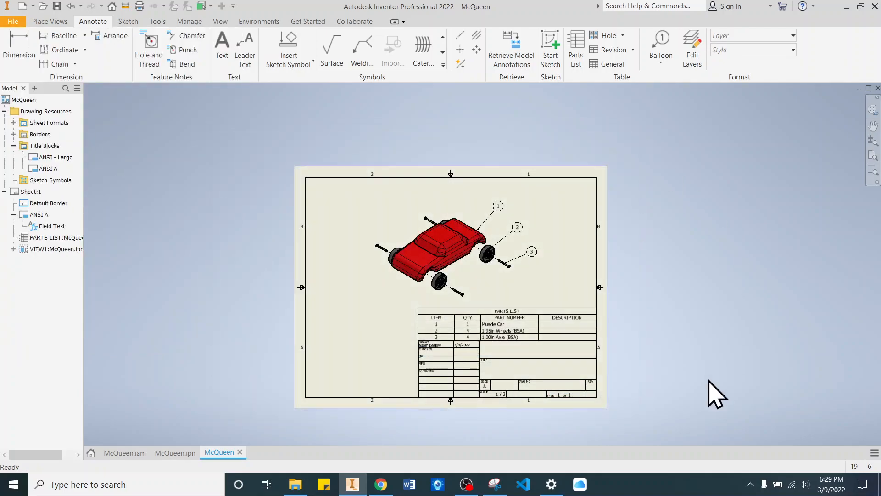
pyautogui.click(495, 484)
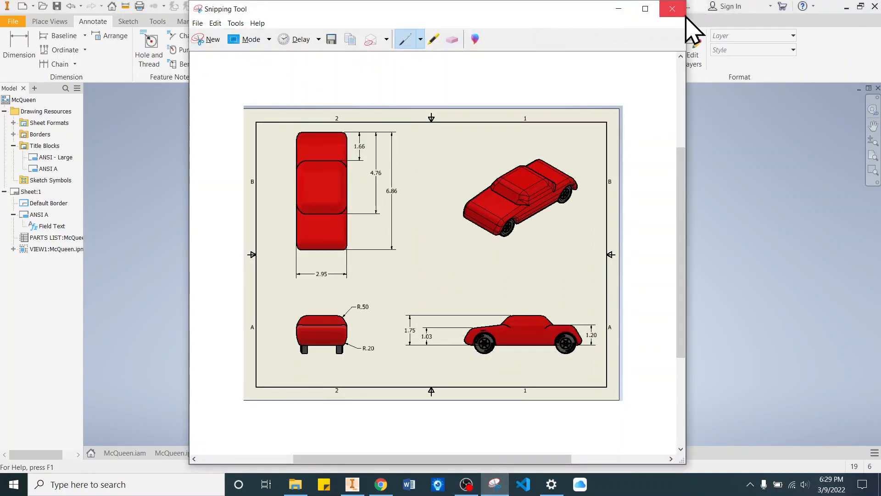
pyautogui.click(672, 8)
pyautogui.click(518, 246)
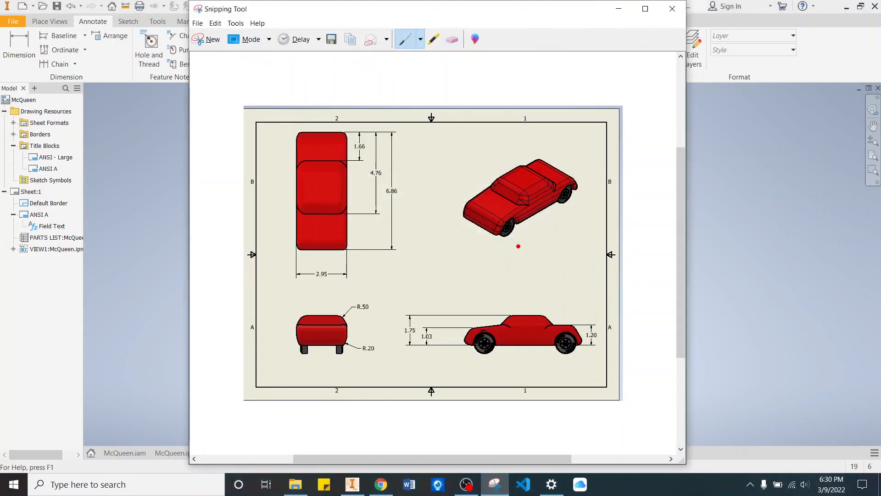
pyautogui.click(618, 8)
# Step: Switch to the Snipping Tool, capture the whole drawing sheet as a new snip, and return to the drawing in Inventor
pyautogui.click(58, 484)
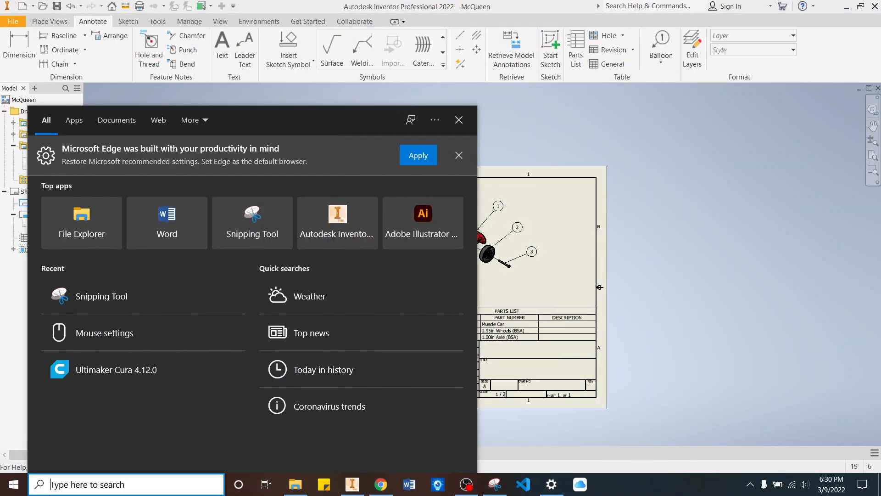
pyautogui.write('sni')
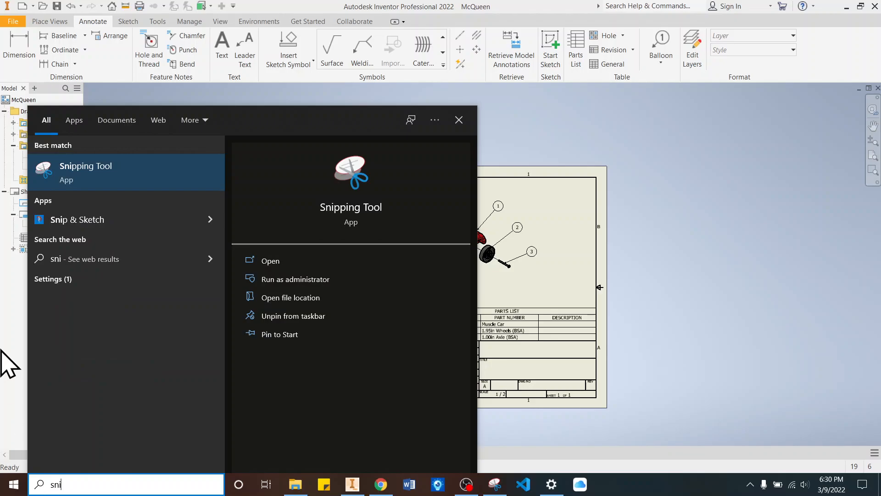
pyautogui.click(177, 171)
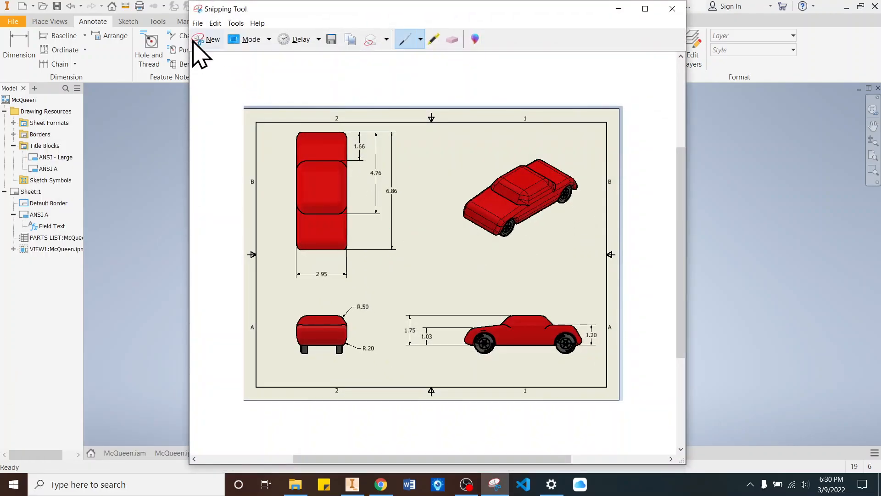
pyautogui.click(198, 41)
pyautogui.moveTo(297, 170)
pyautogui.mouseDown()
pyautogui.moveTo(590, 373)
pyautogui.moveTo(605, 405)
pyautogui.mouseUp()
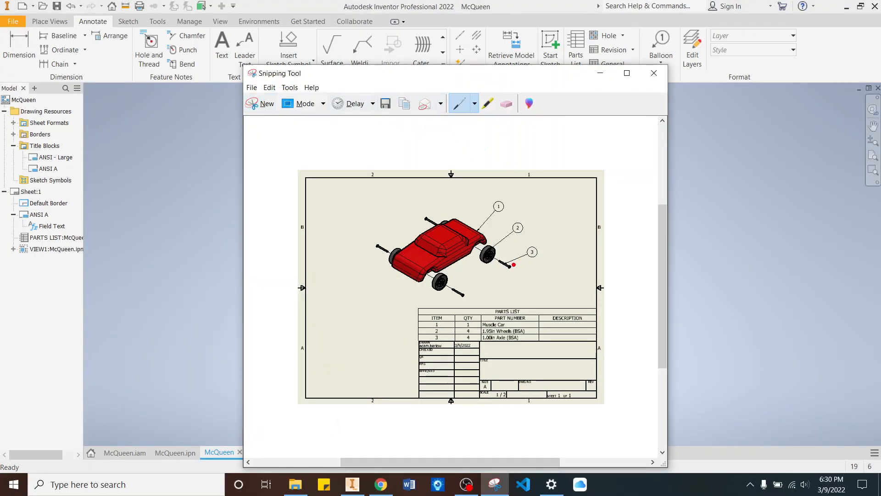
pyautogui.click(600, 73)
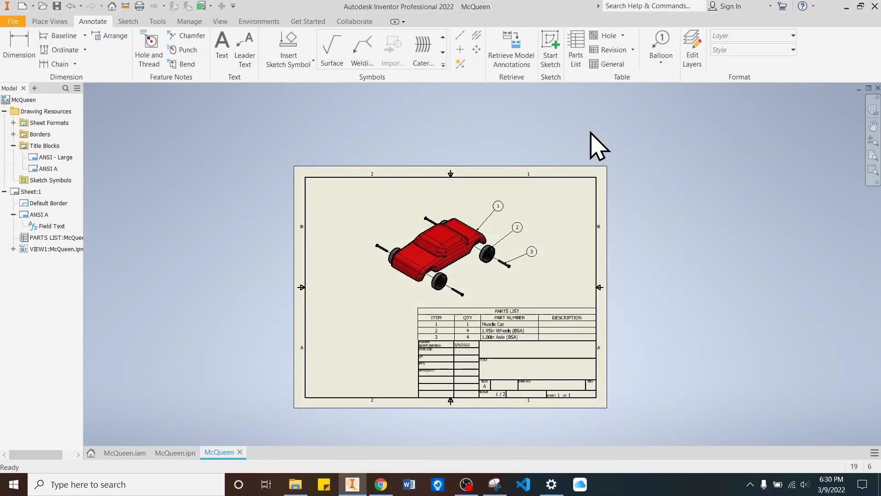
pyautogui.scroll(3, 505, 290)
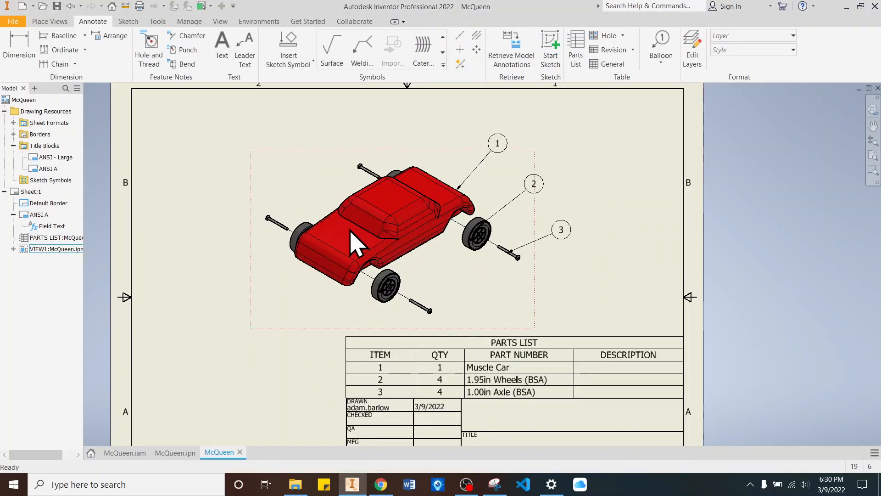